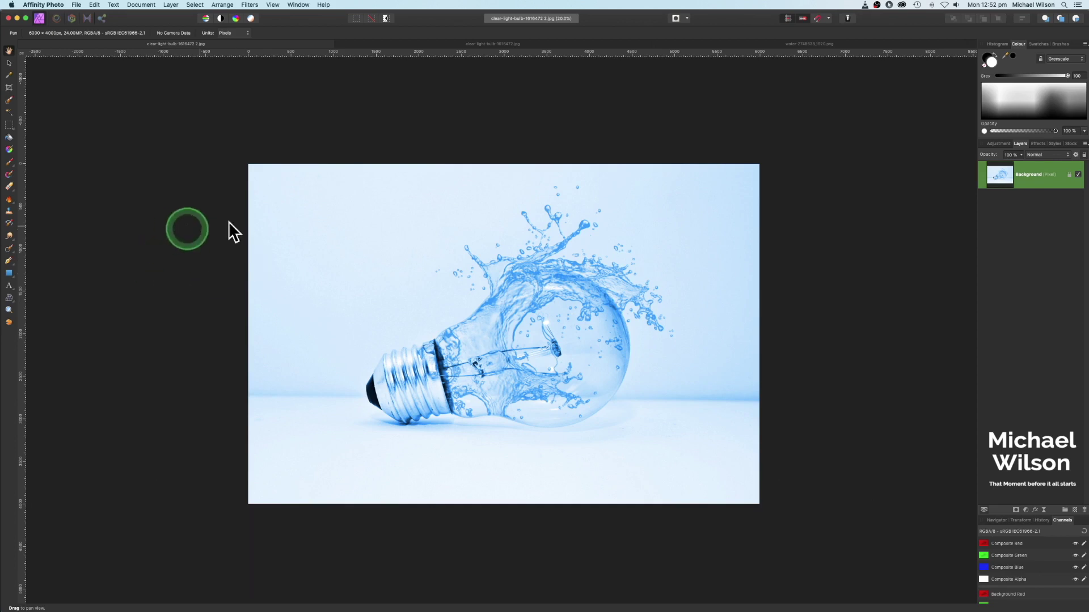
- Switch from the plain light bulb document to the water splash PNG document
click(493, 43)
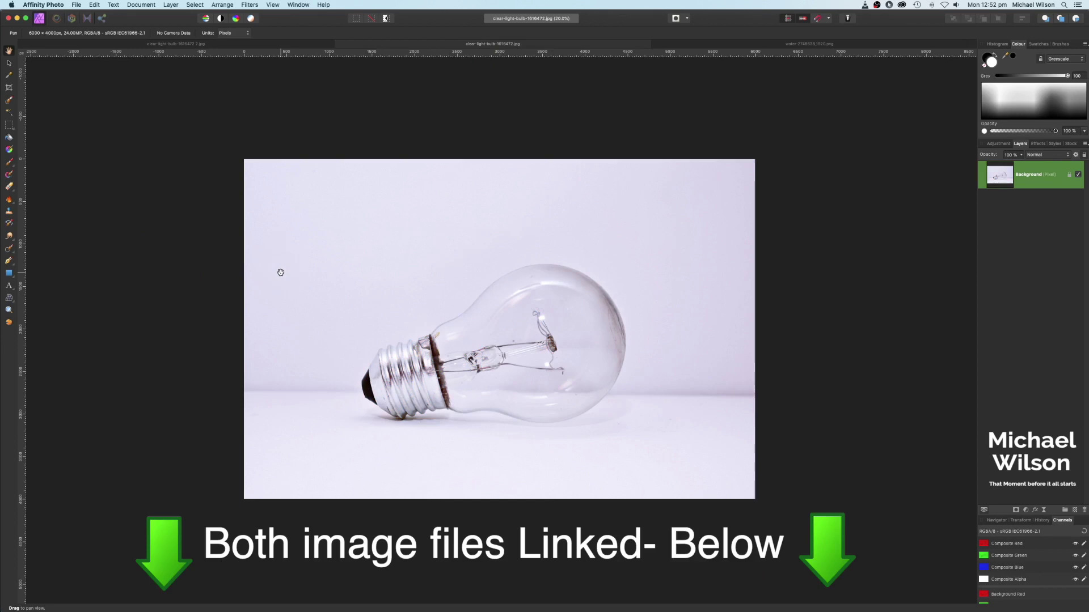
click(736, 44)
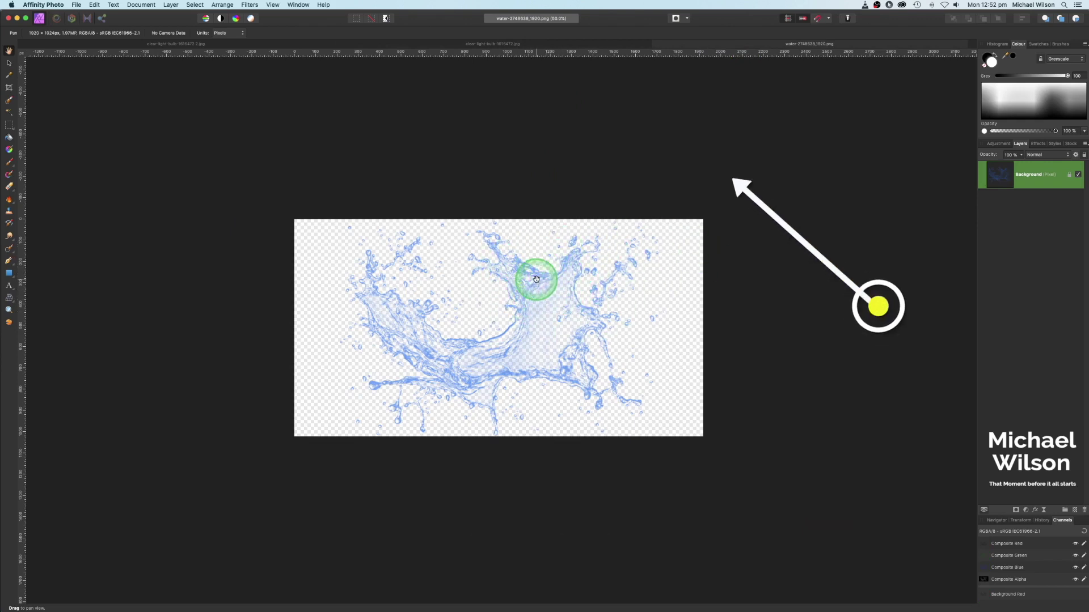
- Copy the water splash and paste it into the light bulb photo as a new layer
key(super+c)
click(550, 43)
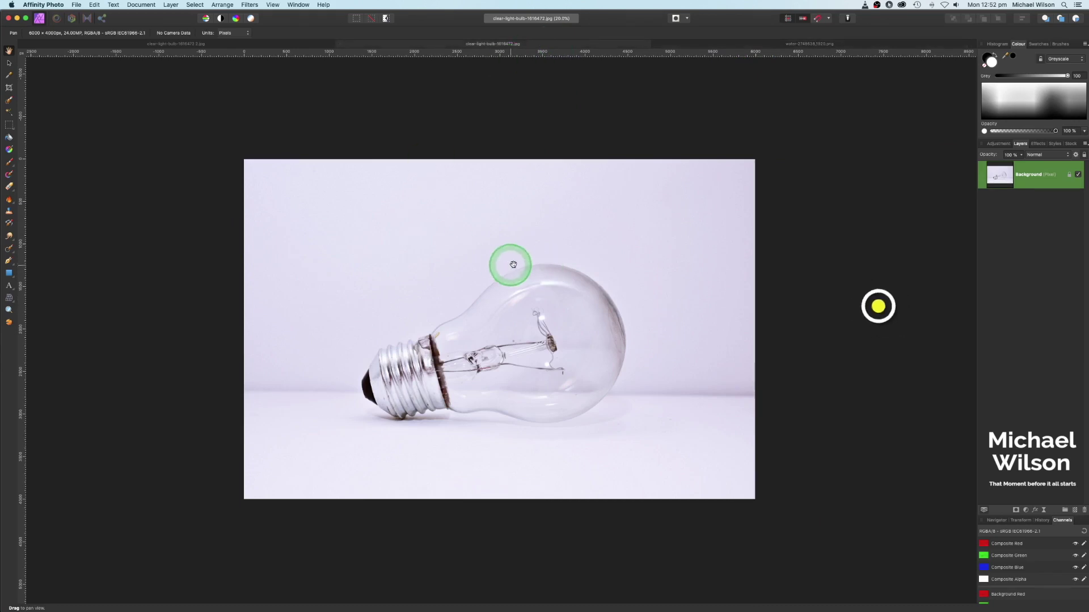
key(super+v)
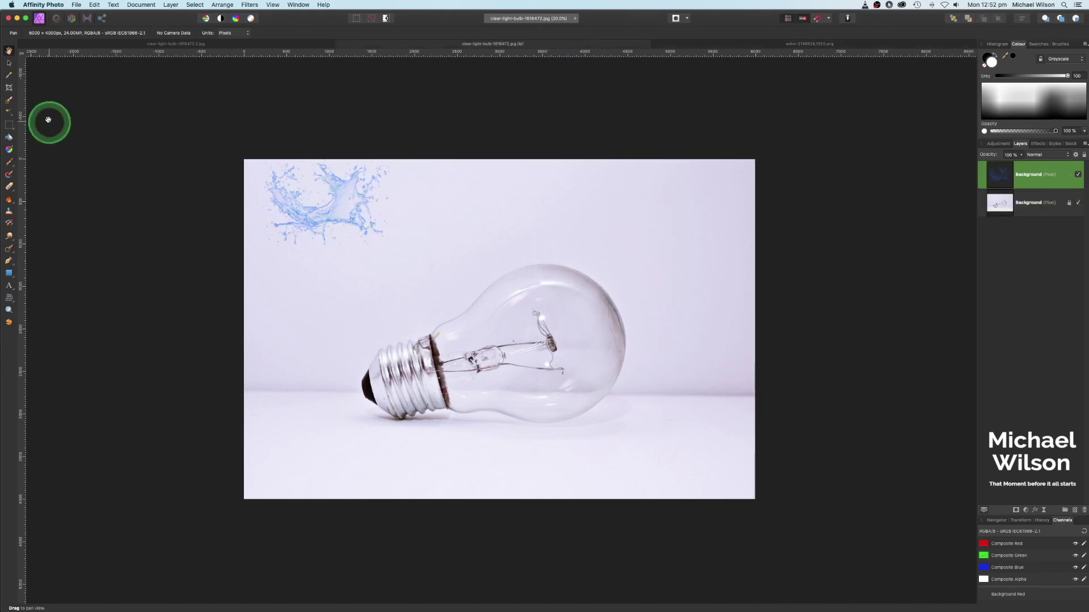
- Move, enlarge, rotate and stretch the splash layer to cover the bulb from glass to base
click(10, 64)
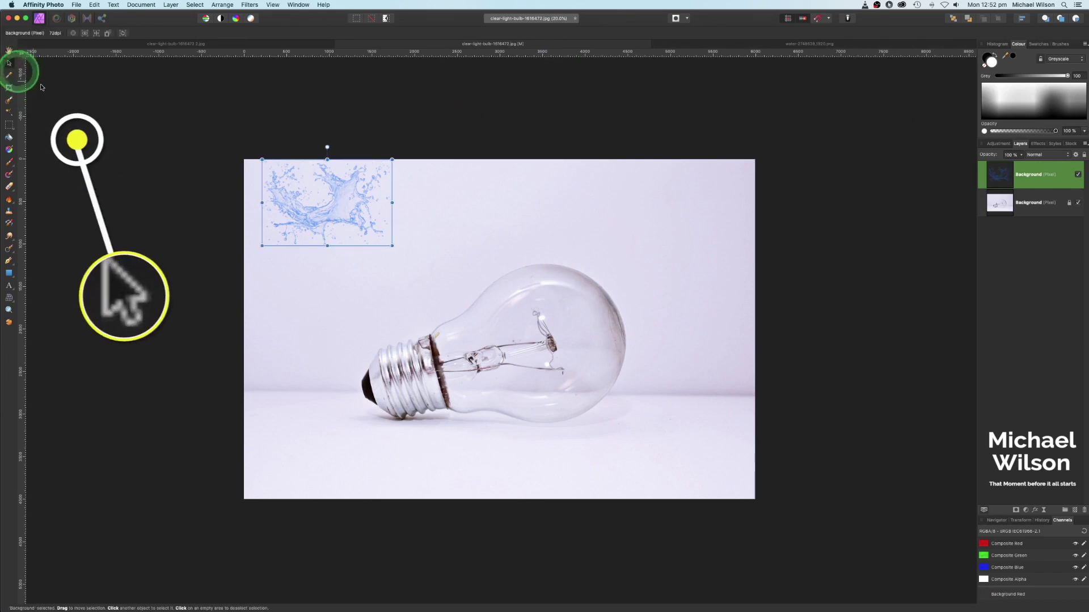
drag(341, 202, 478, 280)
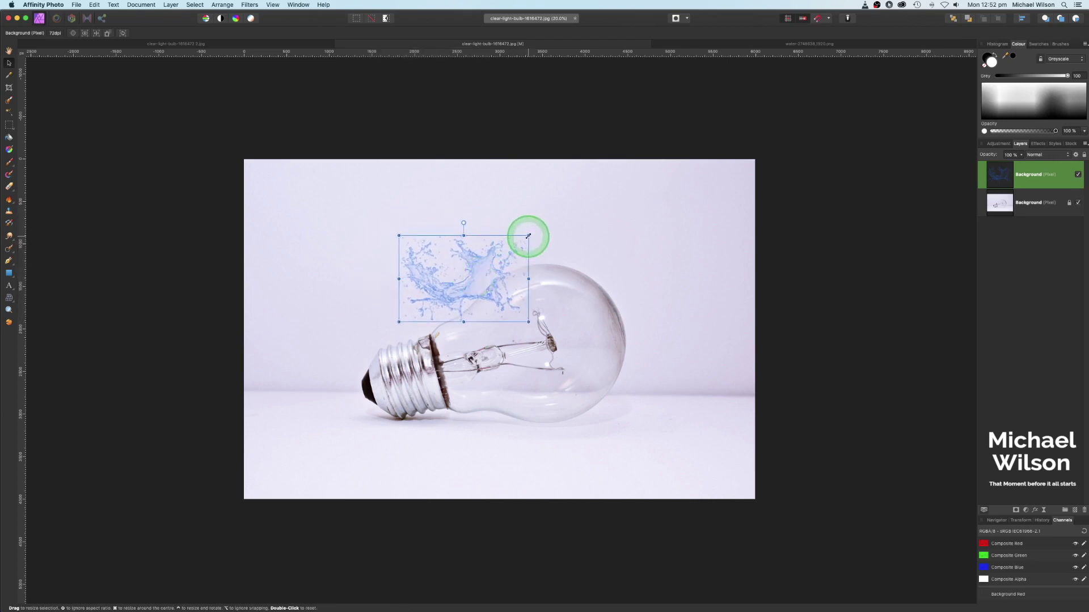
drag(526, 235, 625, 218)
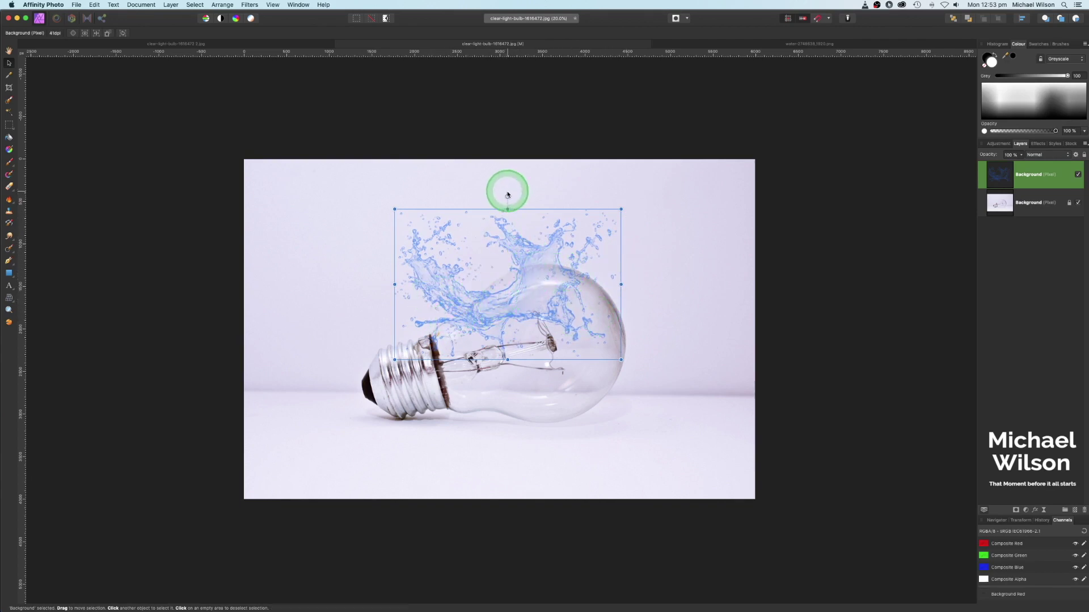
mouse_move(507, 196)
mouse_down()
mouse_move(565, 351)
mouse_move(499, 267)
mouse_move(491, 311)
mouse_up()
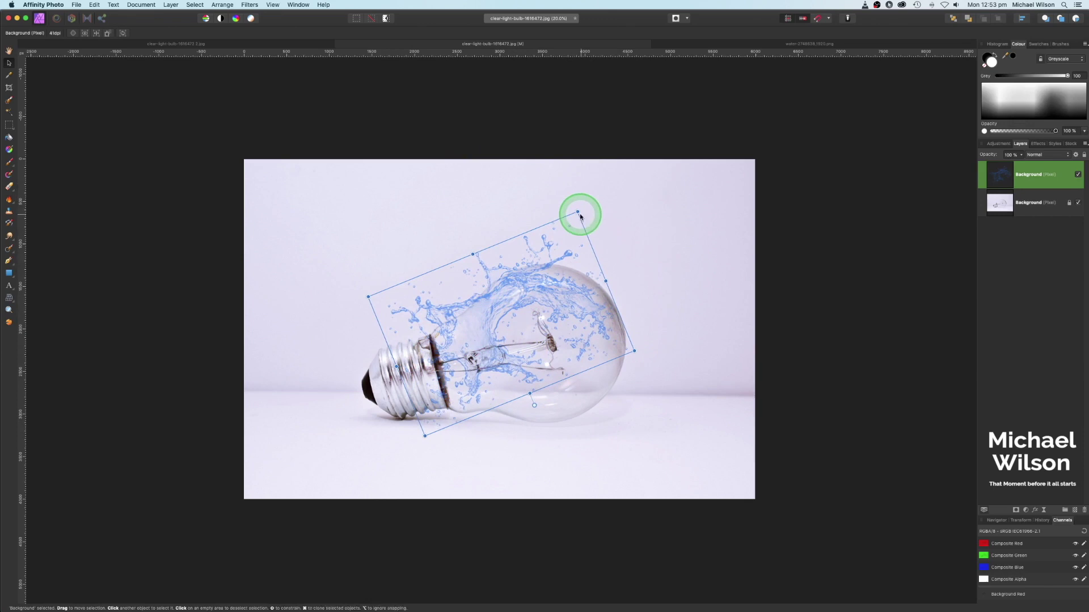
drag(579, 217, 598, 187)
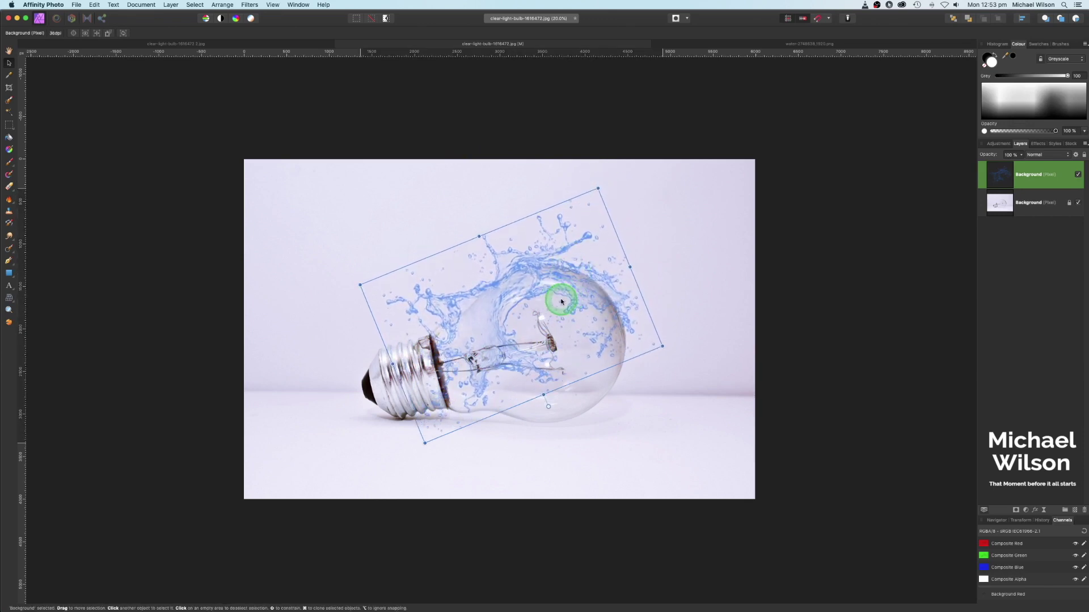
drag(560, 302, 571, 266)
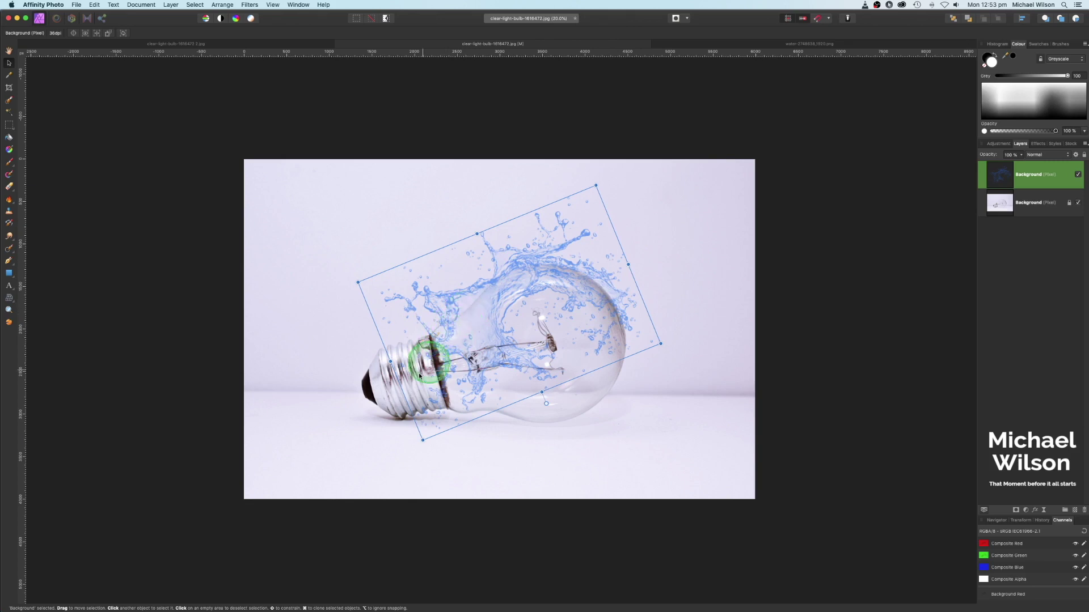
drag(389, 361, 379, 365)
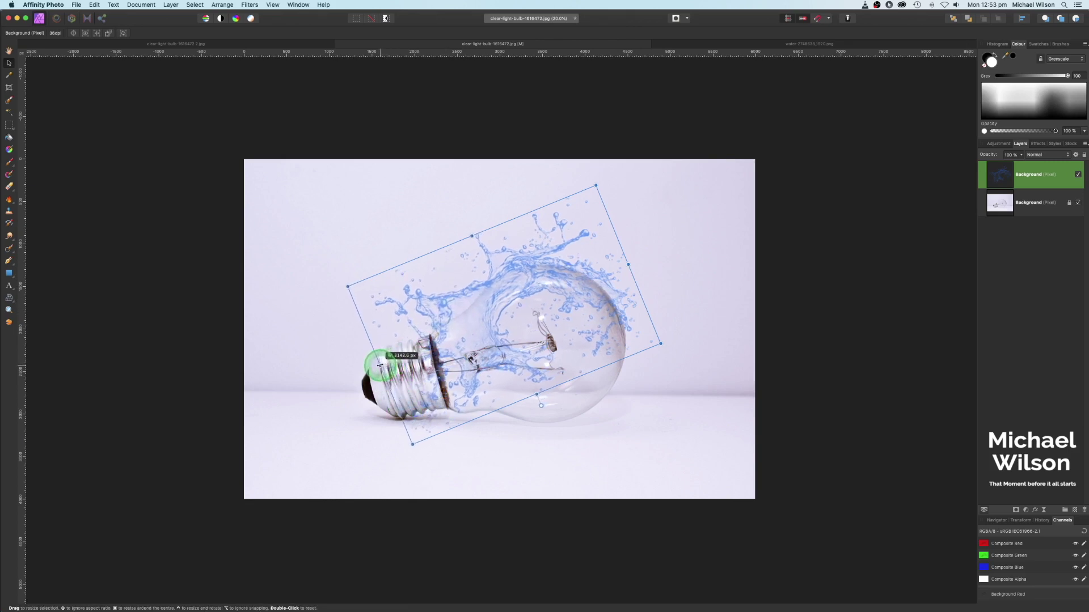
drag(541, 405, 546, 414)
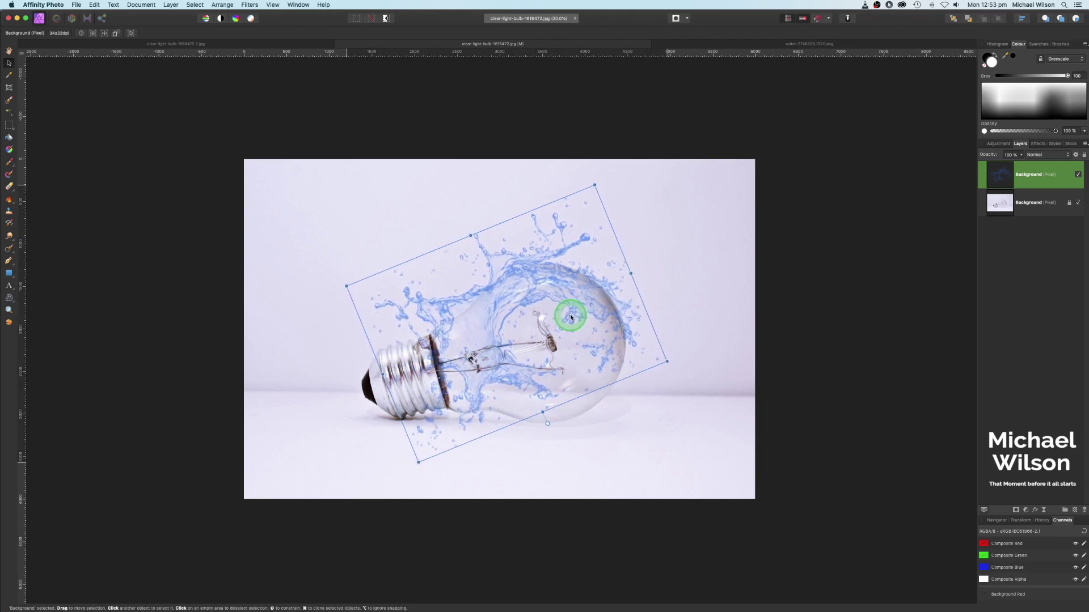
- Mesh-warp the splash's left, lower, right, top and upper-left edges to curve around the bulb
click(13, 304)
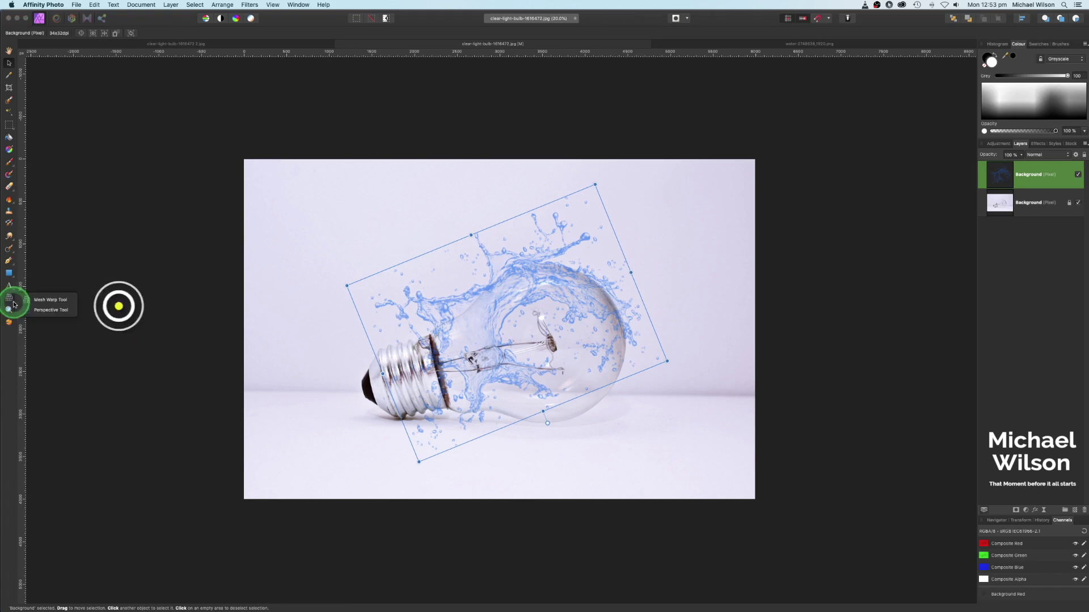
click(50, 299)
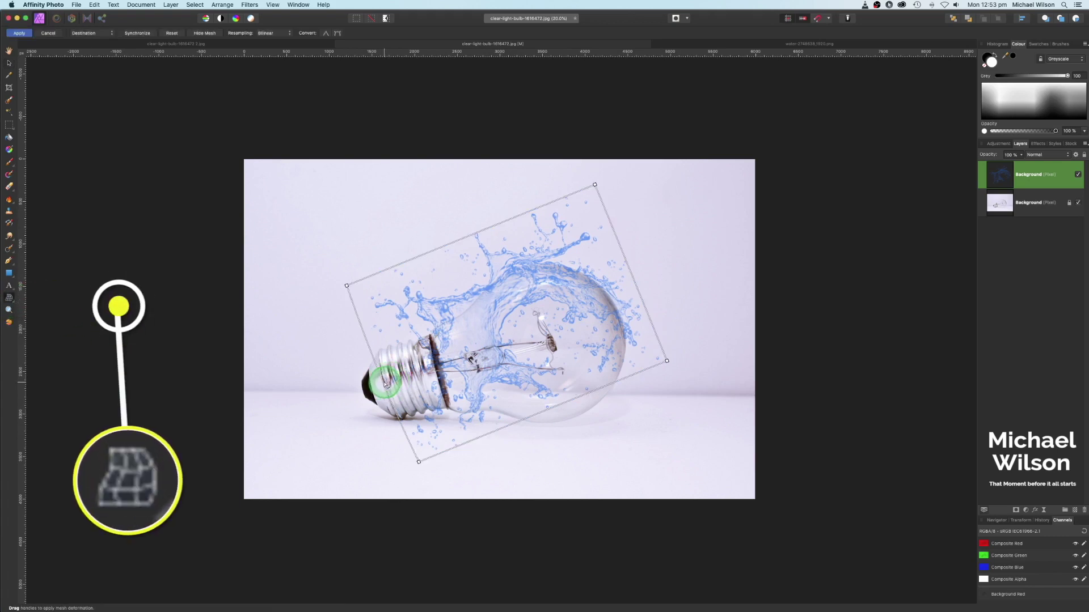
drag(385, 381, 375, 399)
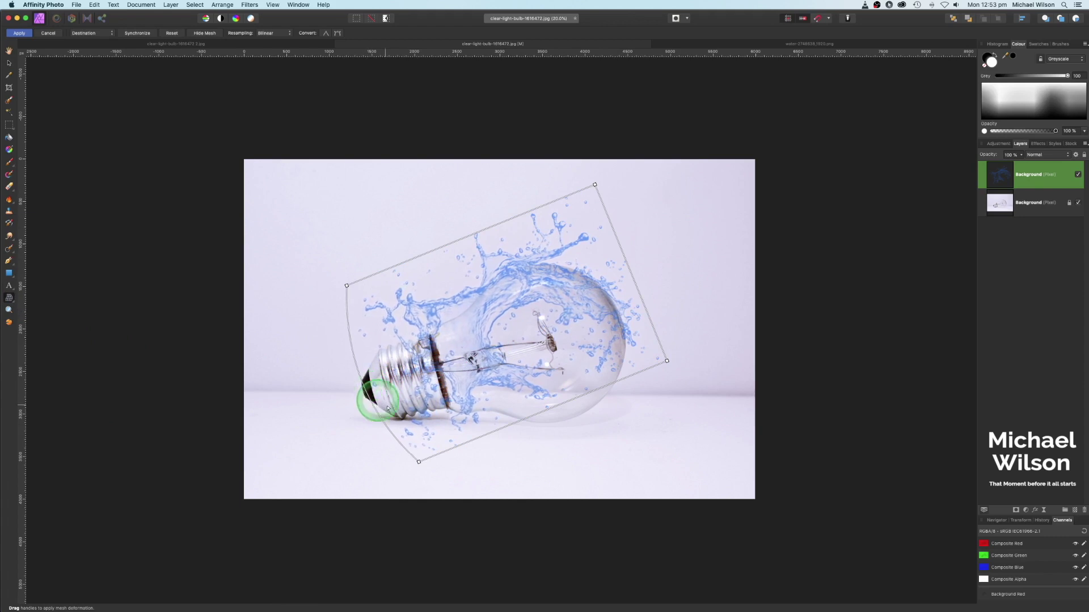
drag(477, 437, 477, 445)
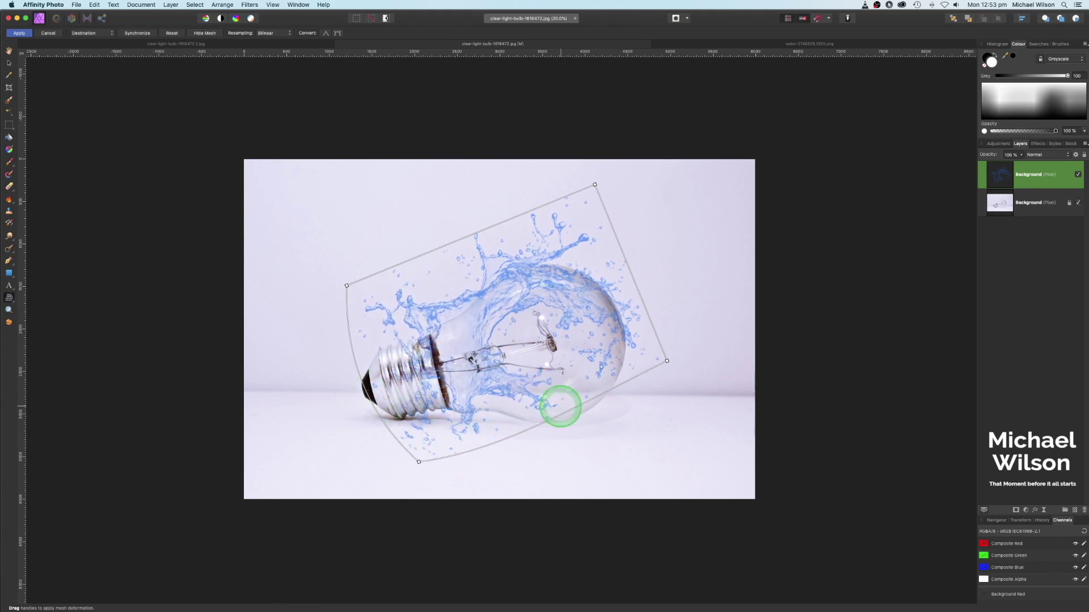
drag(631, 273, 637, 275)
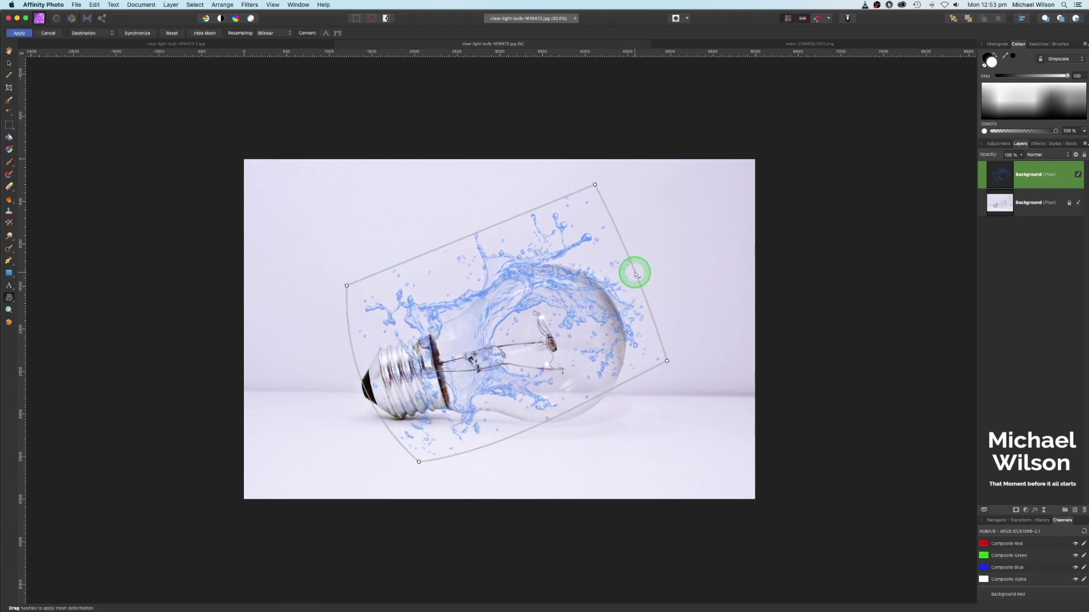
drag(500, 226, 499, 223)
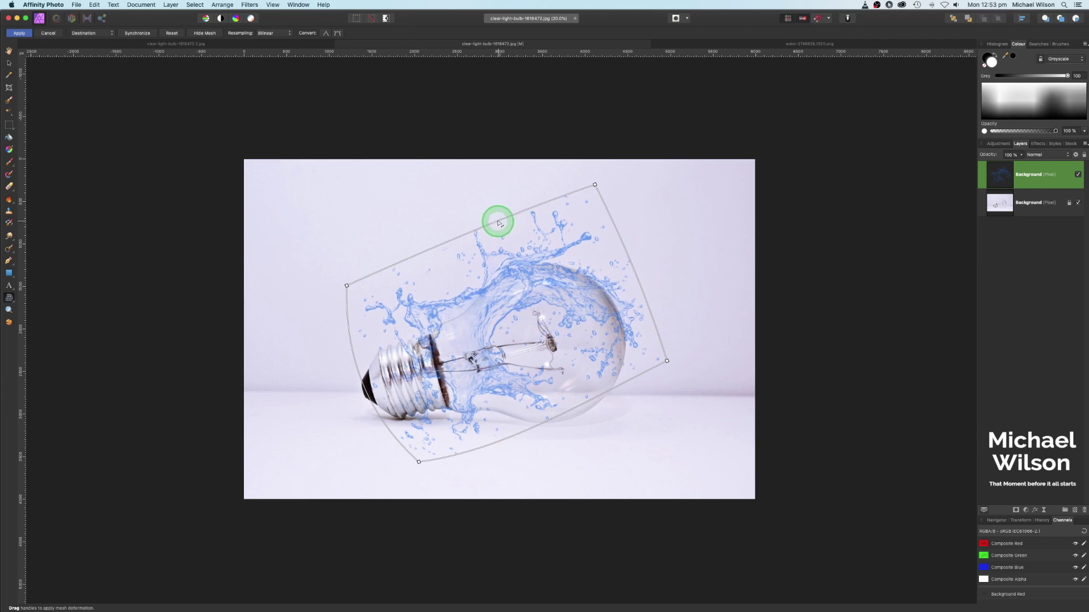
drag(409, 260, 411, 268)
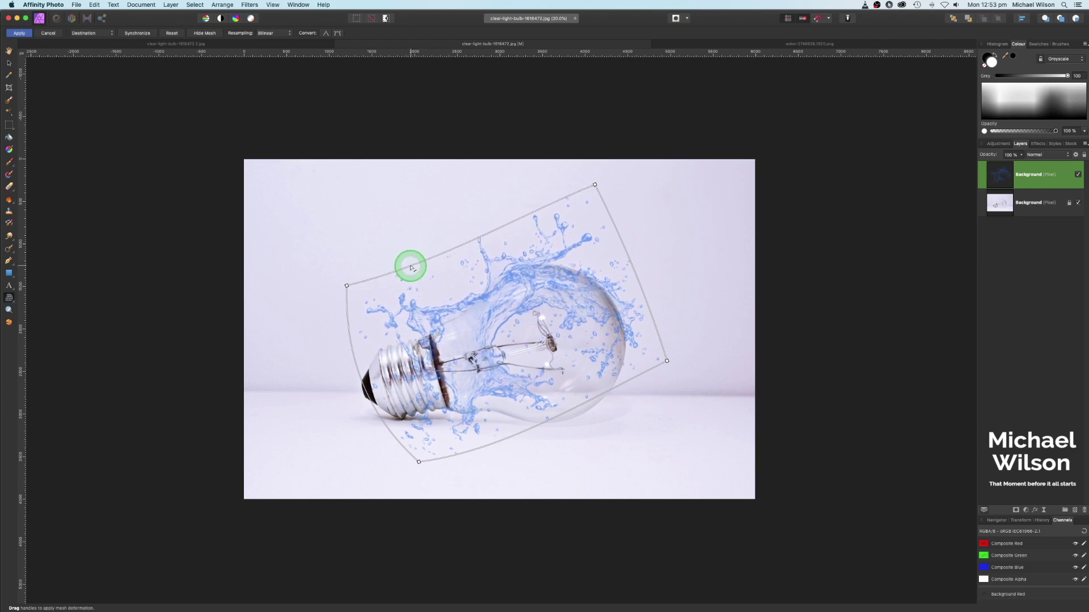
- Commit the mesh warp and shrink the warped splash slightly with the Move Tool
click(18, 33)
click(10, 61)
click(444, 308)
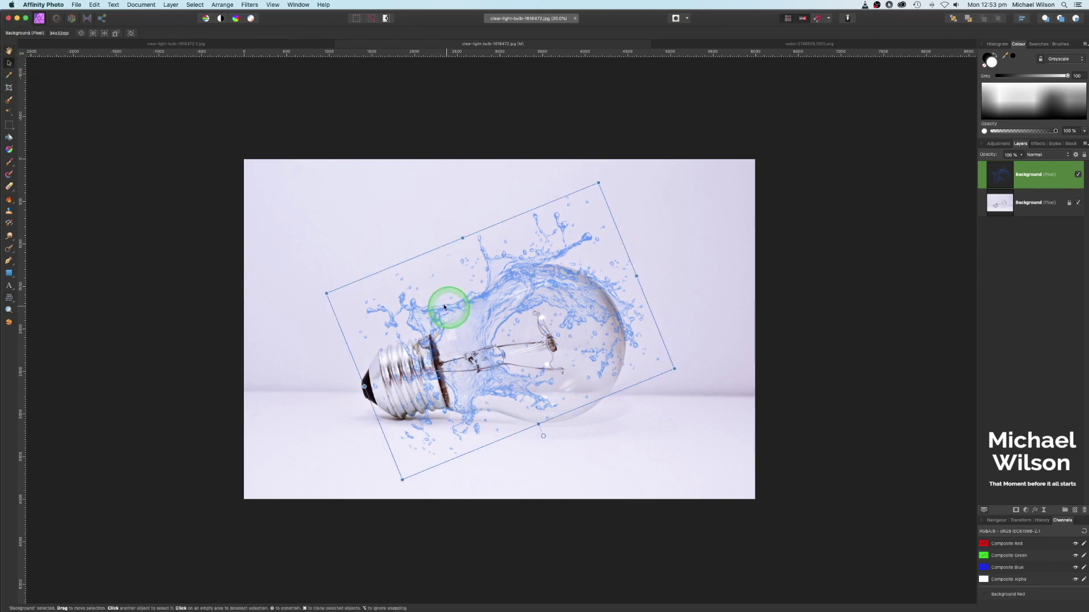
drag(325, 294, 332, 292)
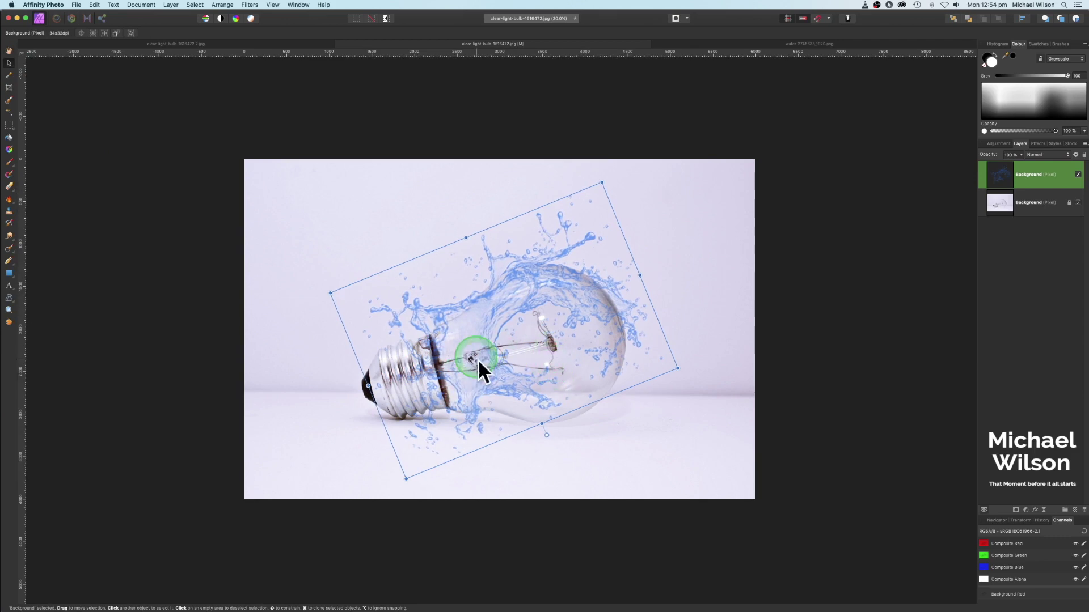
drag(998, 181, 1028, 175)
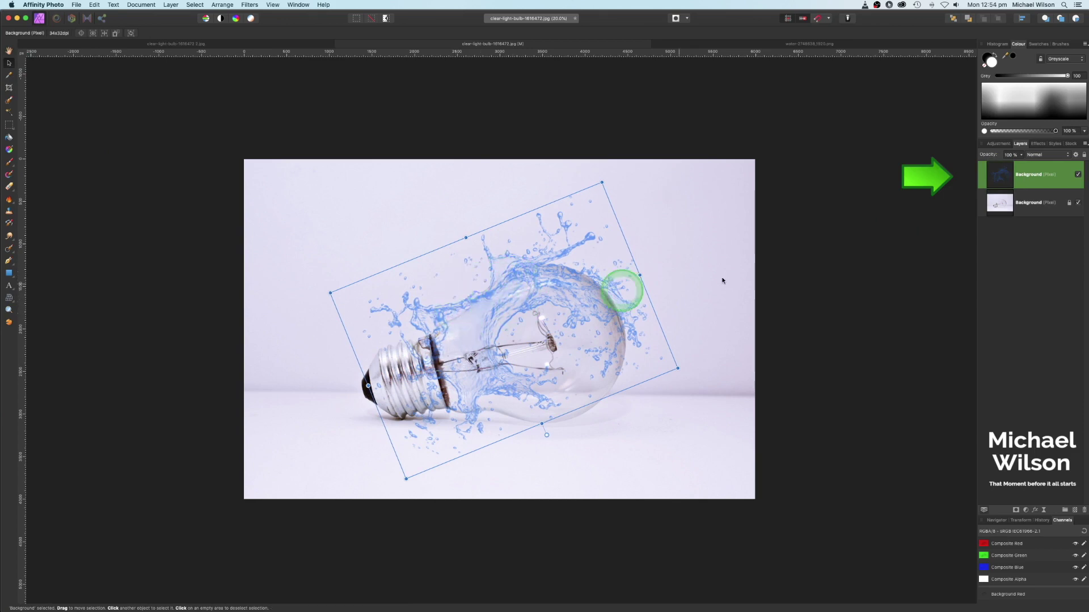
drag(1022, 175, 1021, 177)
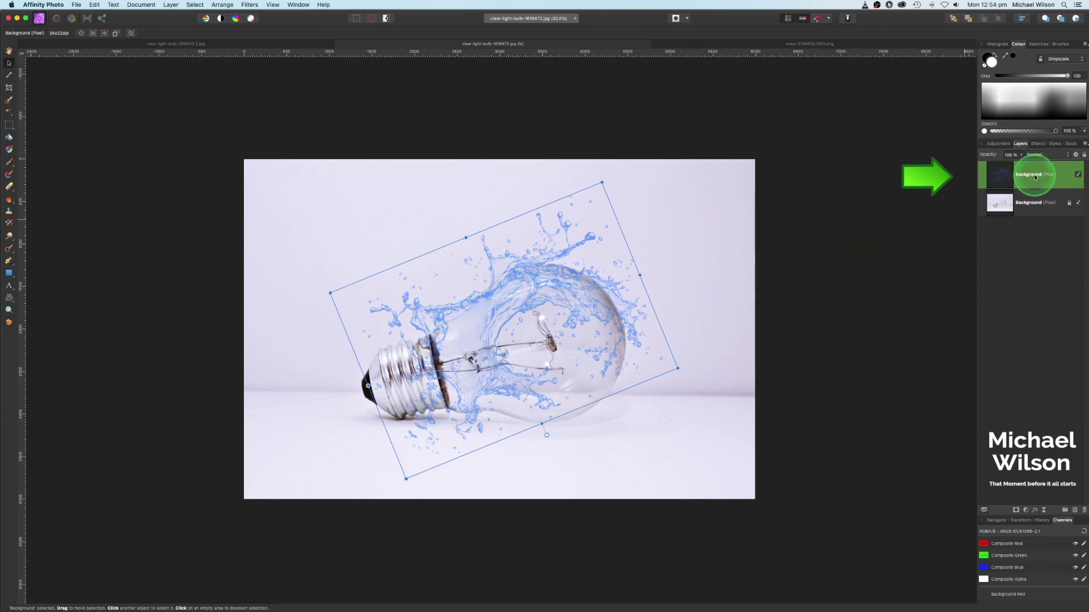
- Duplicate the splash layer and group both splash copies together
key(super+j)
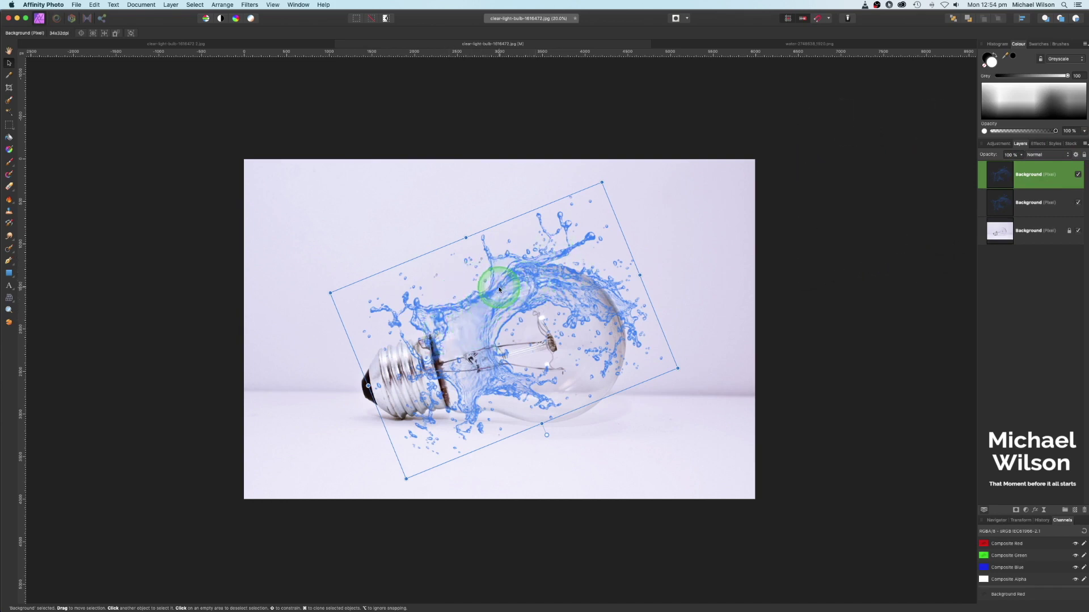
super+click(1029, 202)
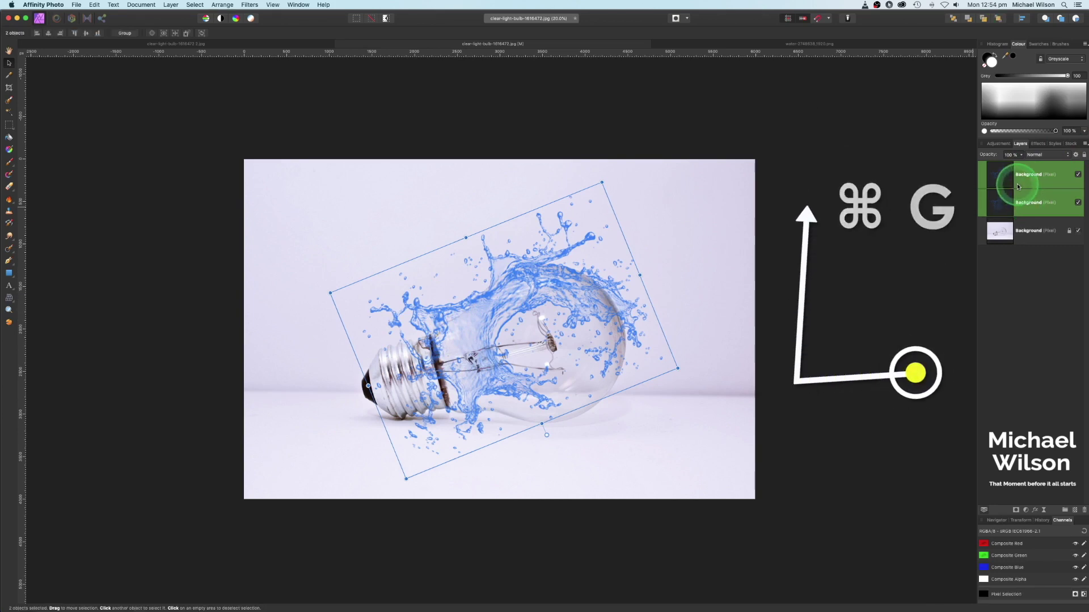
key(super+g)
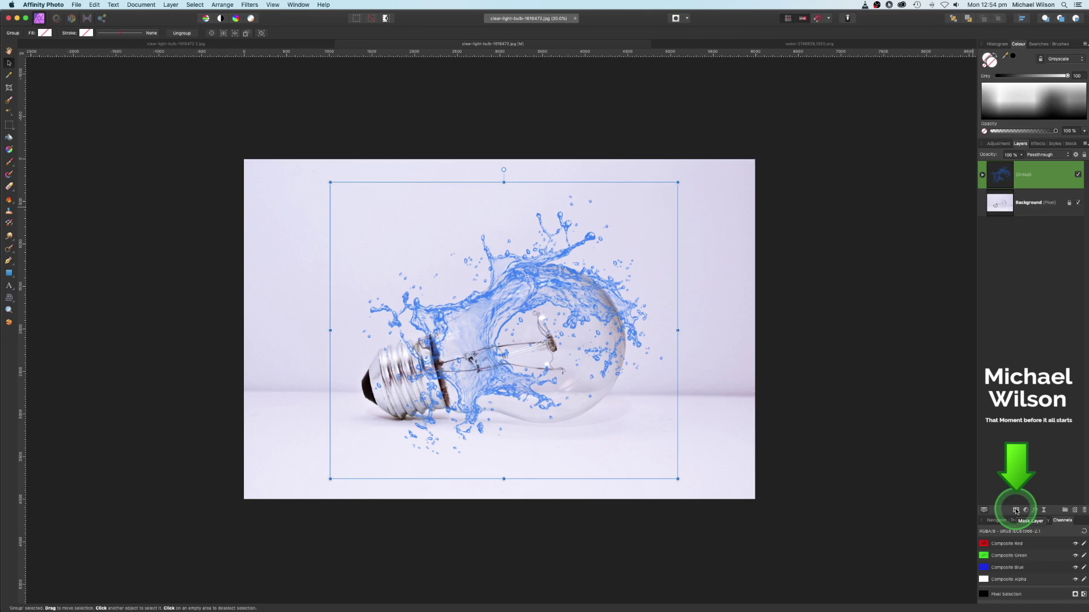
- Add a mask to the splash group and invert it to black
click(1014, 511)
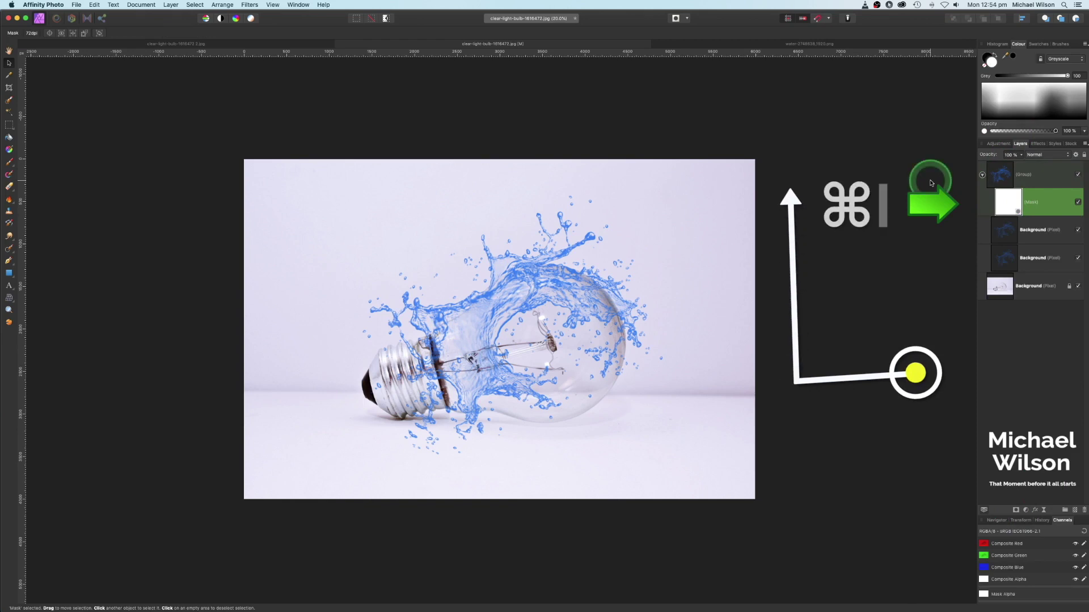
key(super+i)
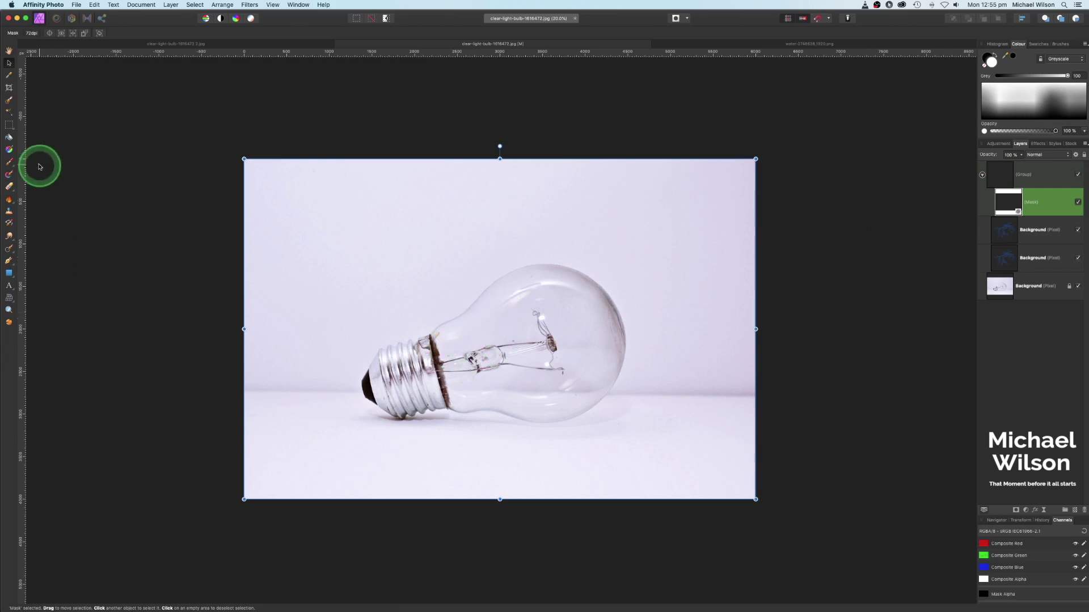
- Set the Paint Brush to 100% opacity, 100% flow, about 30% hardness and white colour
click(10, 164)
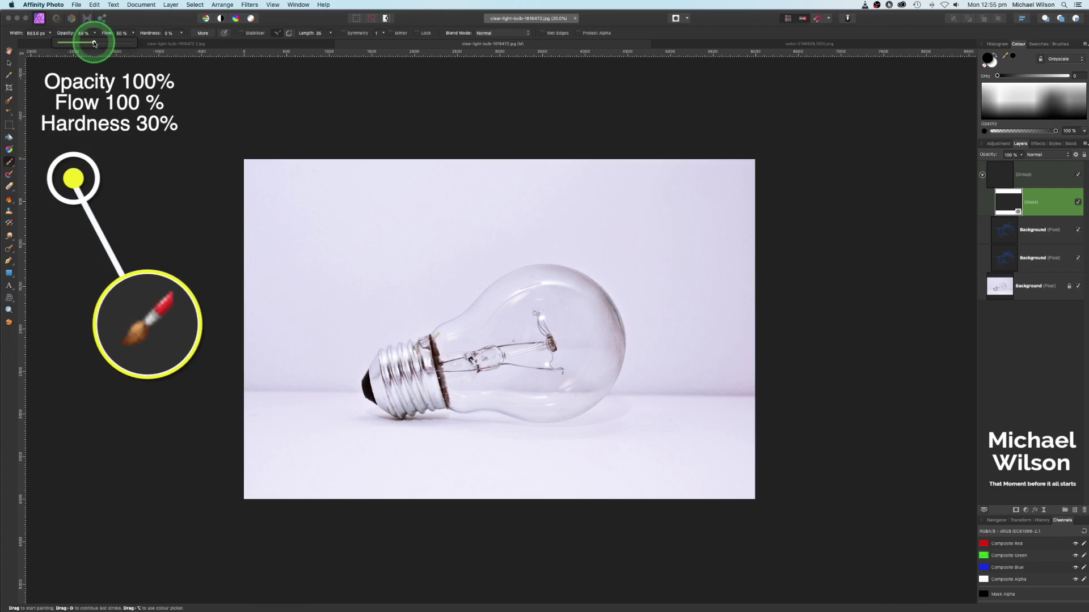
drag(94, 36, 184, 44)
click(180, 34)
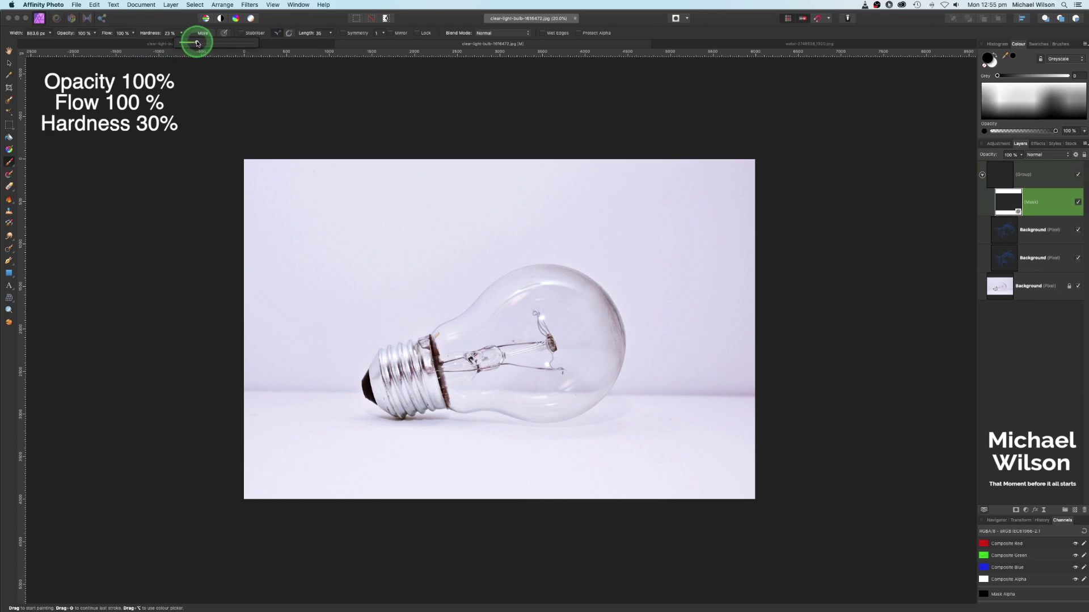
drag(198, 42, 180, 53)
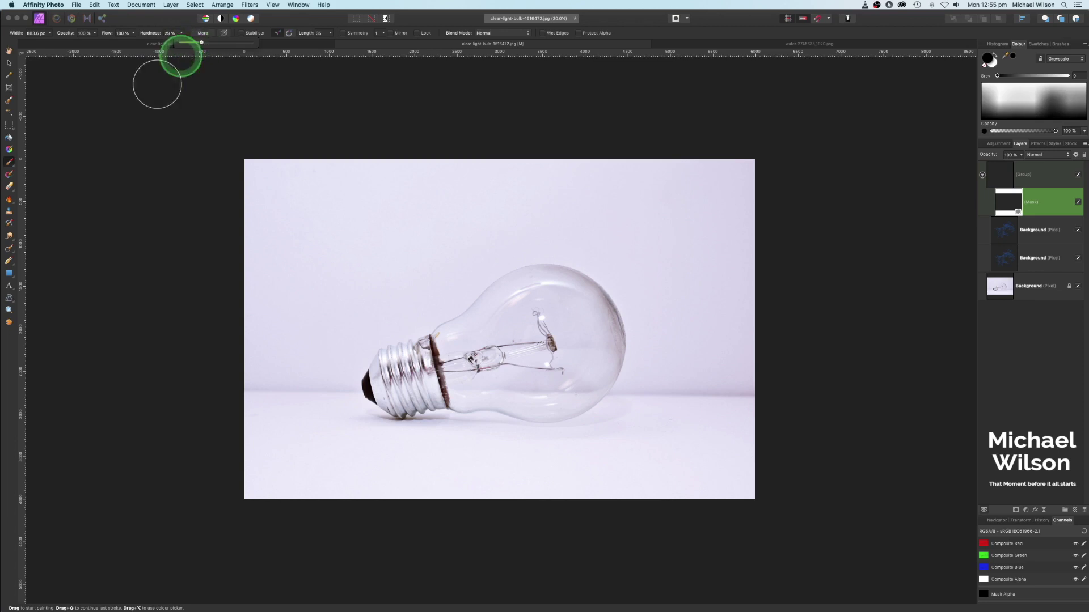
click(997, 57)
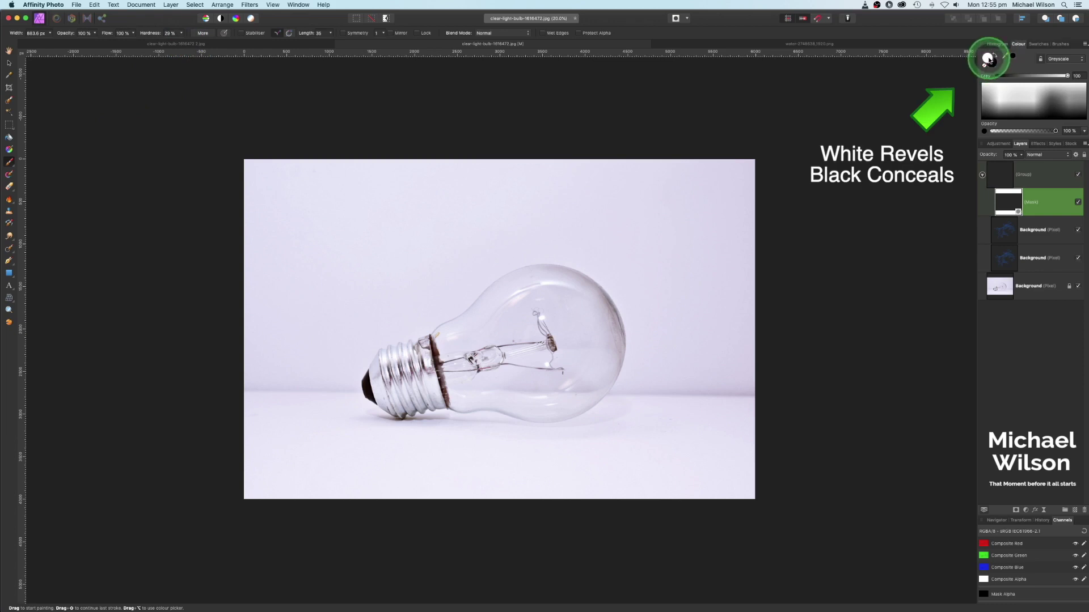
- Paint on the mask to reveal the splash through the bulb's centre, neck and lower edge
mouse_move(535, 336)
mouse_down()
mouse_move(533, 308)
mouse_move(547, 353)
mouse_move(535, 326)
mouse_up()
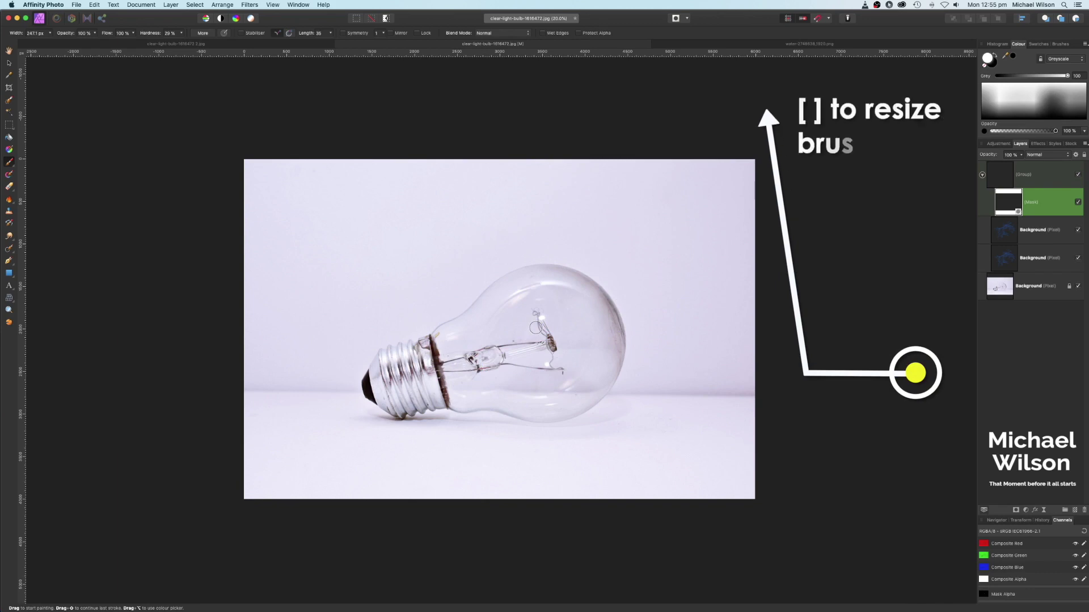
drag(470, 349, 439, 344)
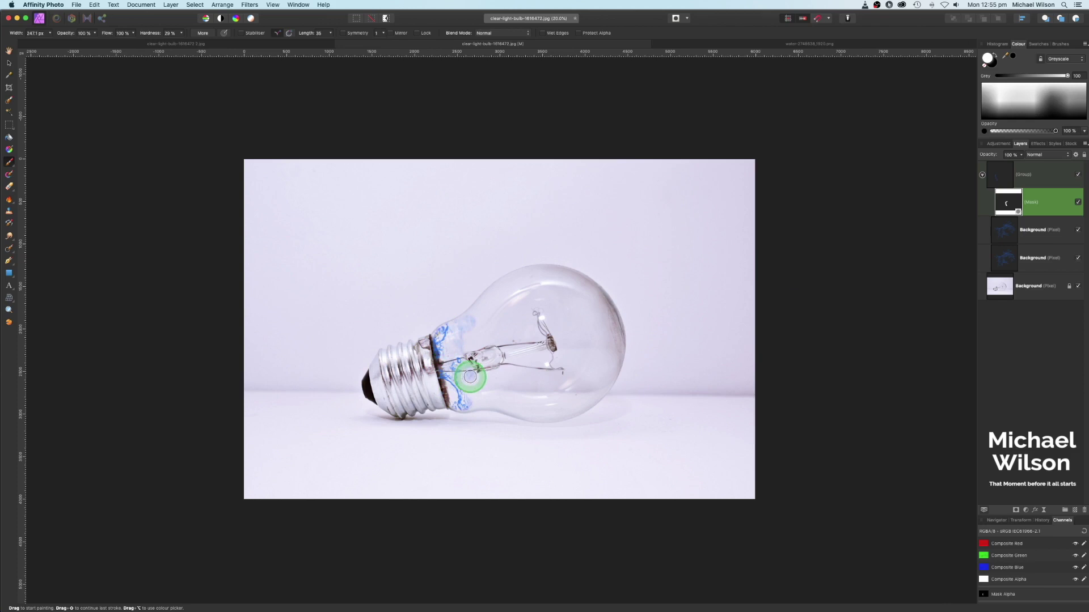
mouse_move(469, 394)
mouse_down()
mouse_move(528, 398)
mouse_move(506, 372)
mouse_up()
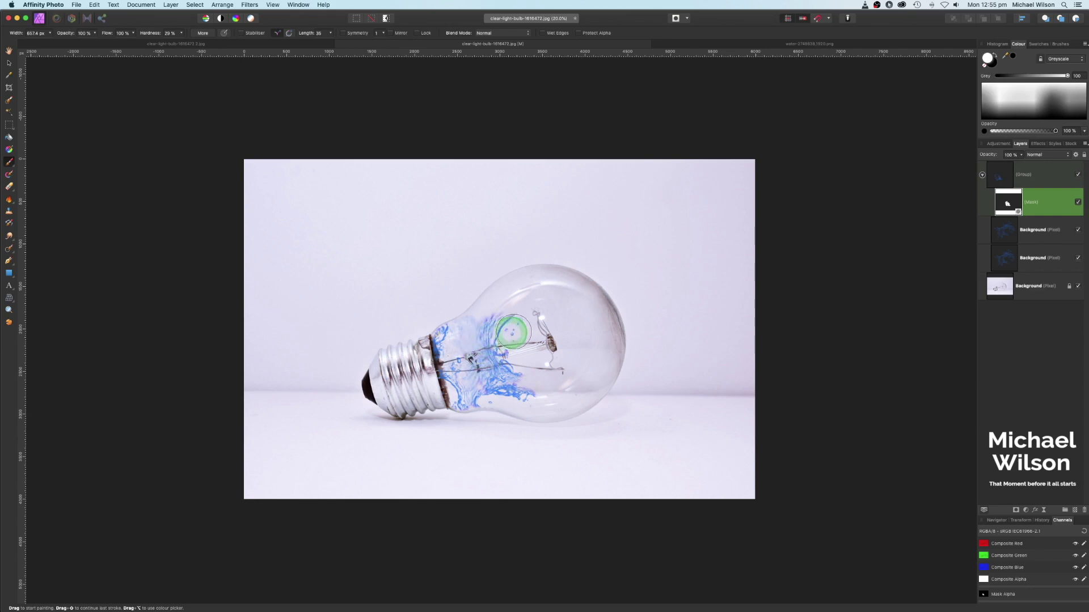
mouse_move(534, 390)
mouse_down()
mouse_move(554, 287)
mouse_move(508, 319)
mouse_up()
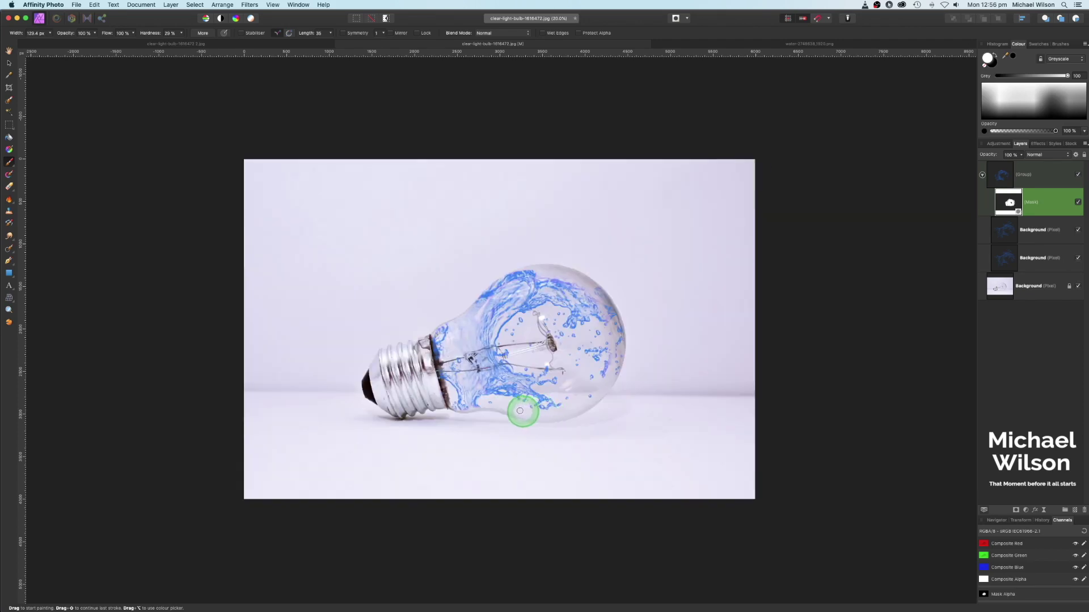
- Enlarge the brush and reveal splash droplets above and to the left of the bulb
key(bracketright)
key(bracketright)
key(bracketright)
key(bracketright)
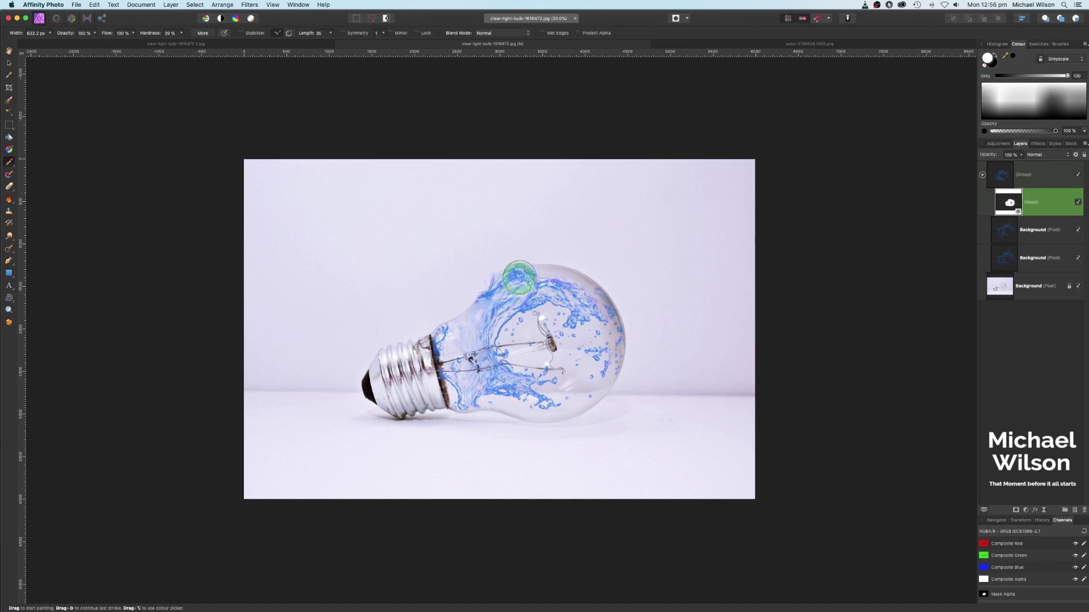
mouse_move(519, 278)
mouse_down()
mouse_move(584, 243)
mouse_move(607, 250)
mouse_move(549, 241)
mouse_move(538, 218)
mouse_up()
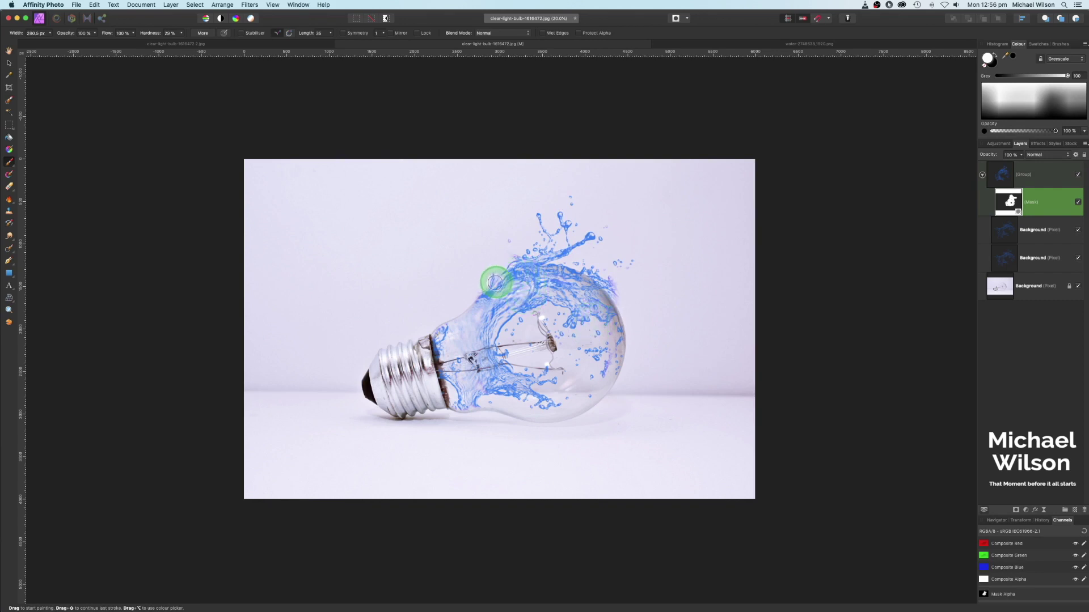
drag(506, 269, 477, 275)
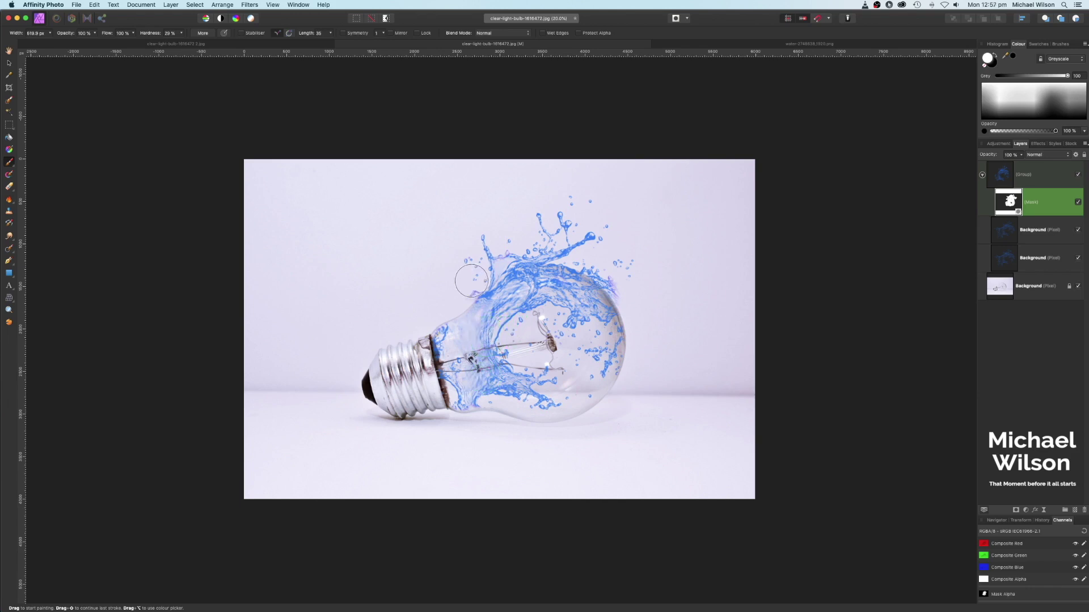
drag(471, 274, 392, 284)
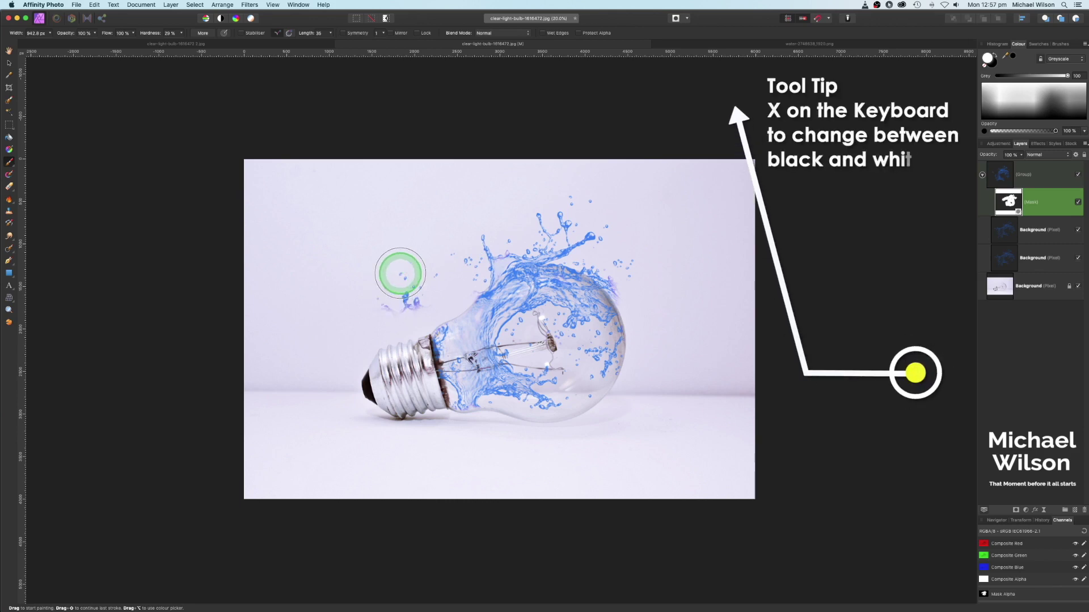
- Hide stray droplets in black with a smaller brush, undo the neck stroke, swap back to white
key(x)
drag(430, 275, 420, 261)
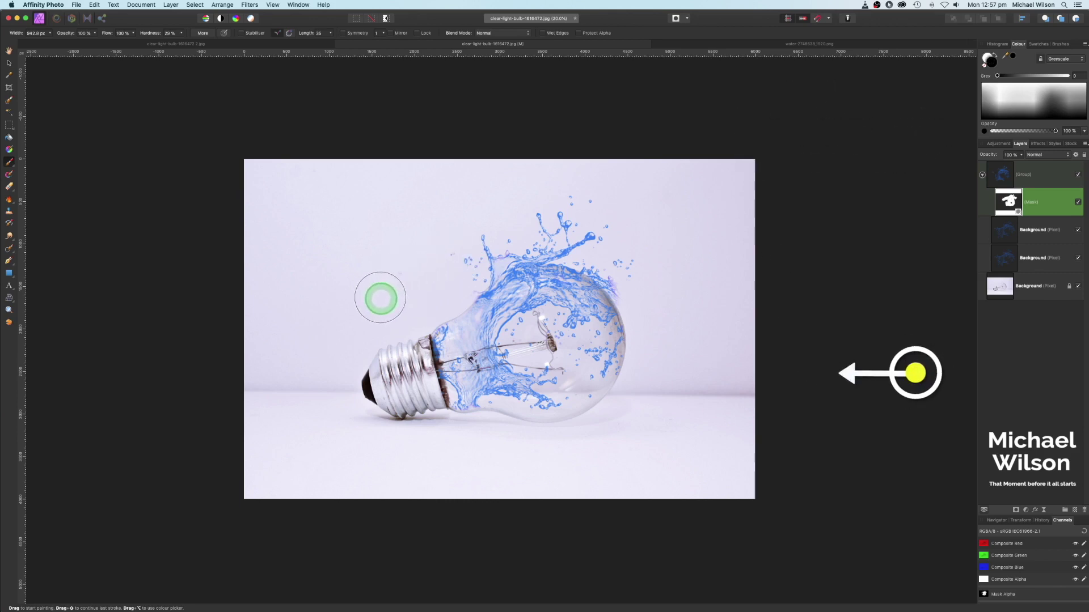
key(bracketleft)
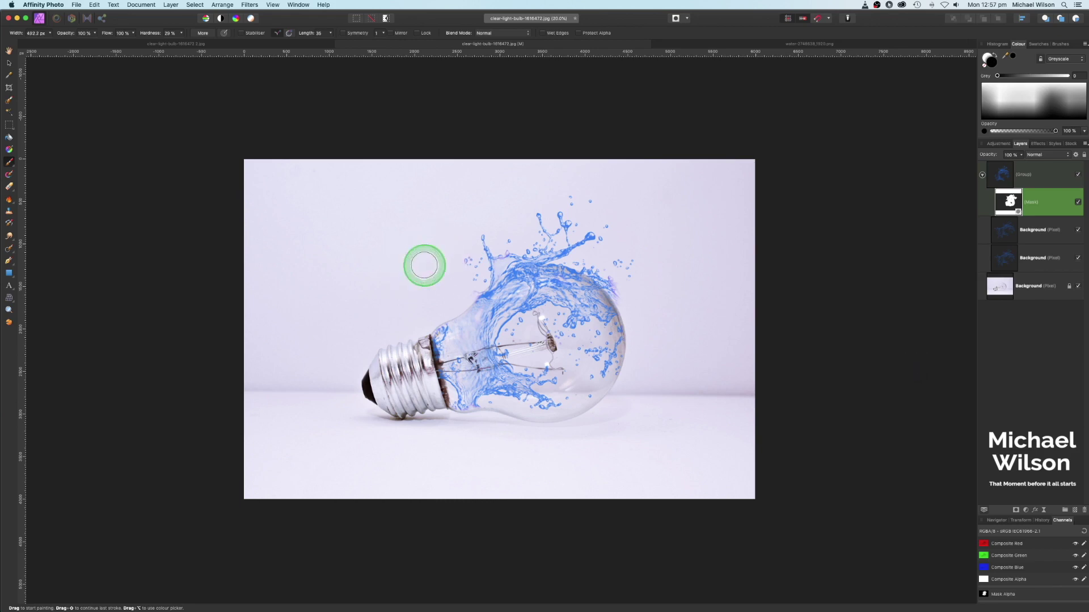
key(bracketleft)
key(bracketleft)
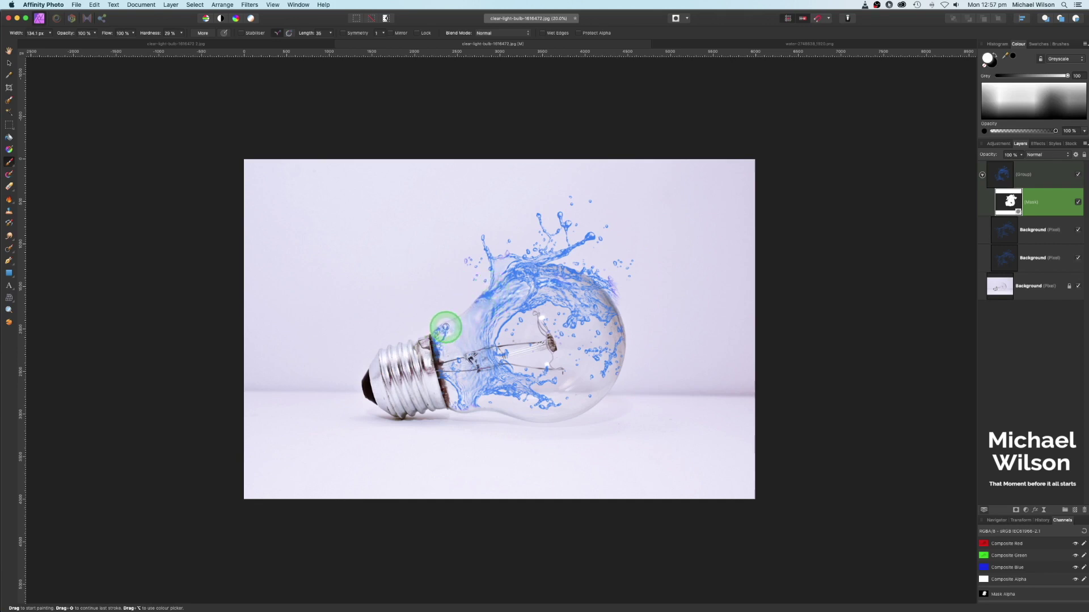
drag(479, 312, 444, 354)
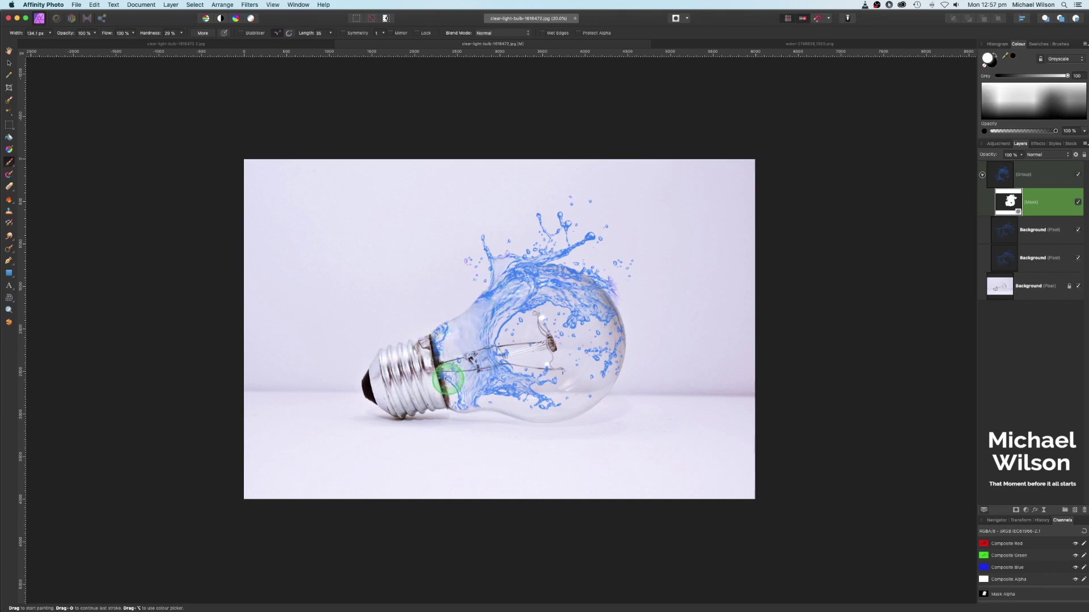
key(ctrl+z)
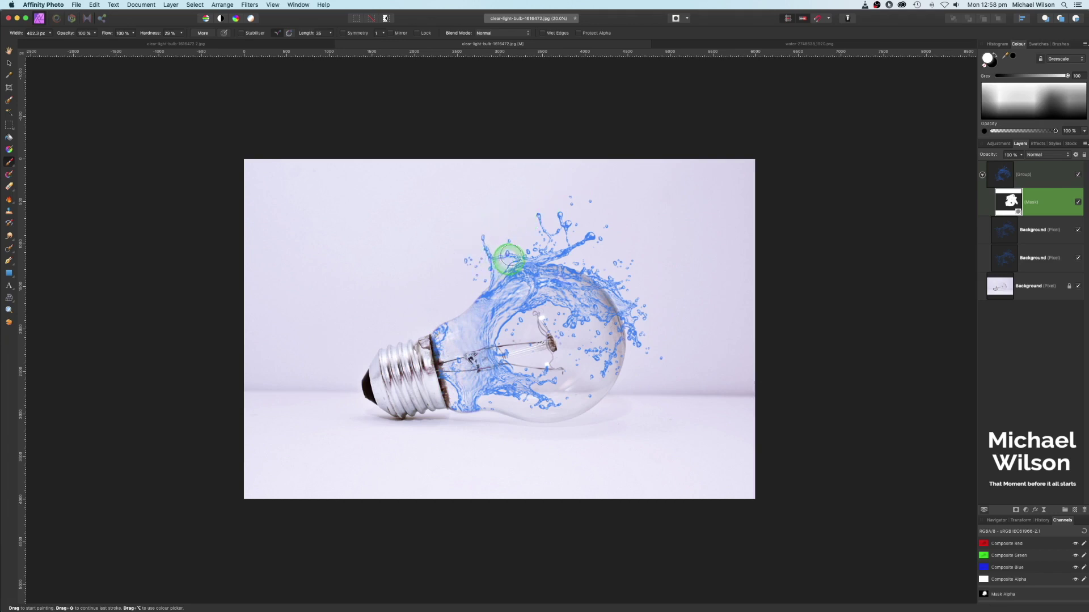
key(x)
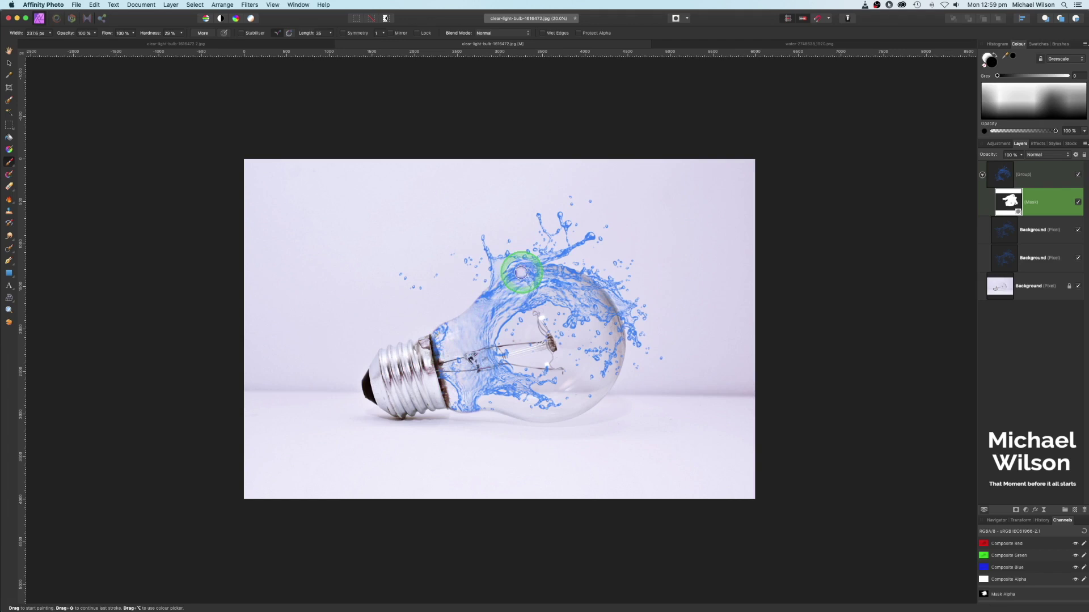
- Collapse the splash group and add a Recolour adjustment with hue 207.2°
click(982, 175)
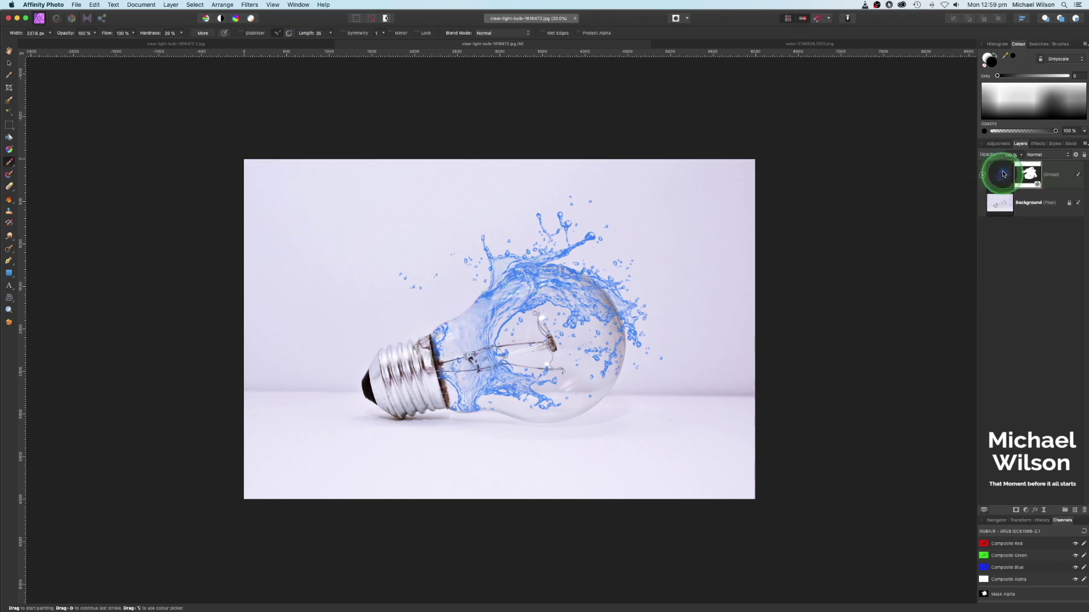
click(1026, 511)
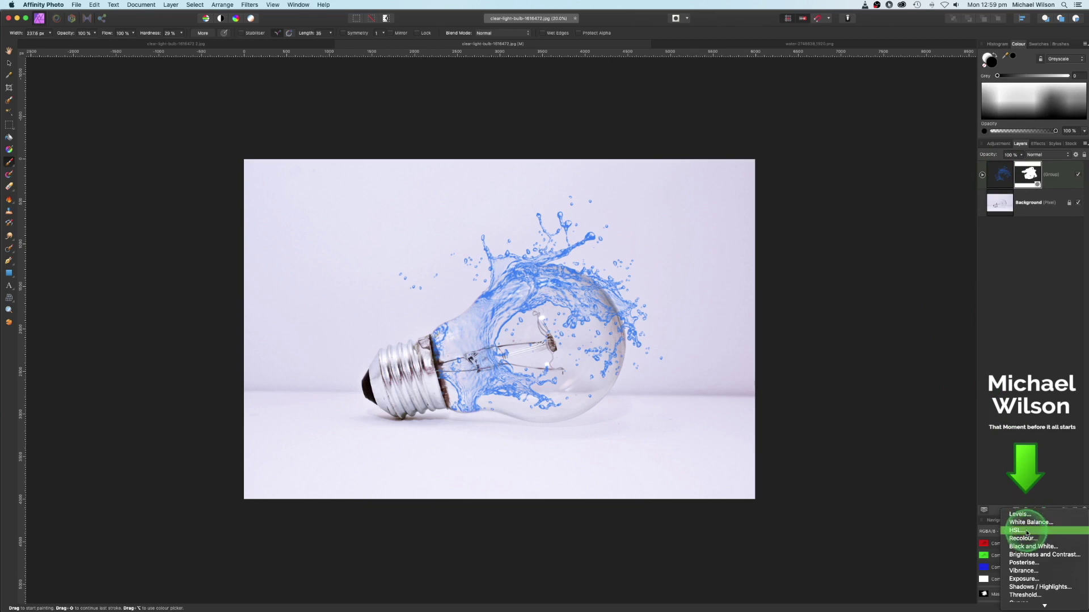
click(1022, 538)
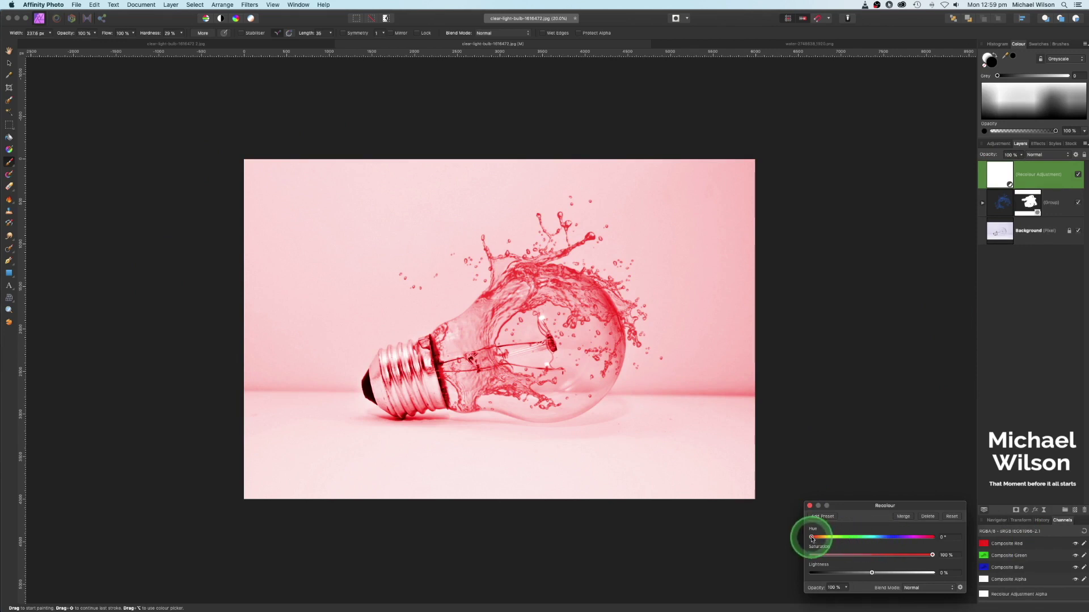
drag(815, 538, 882, 541)
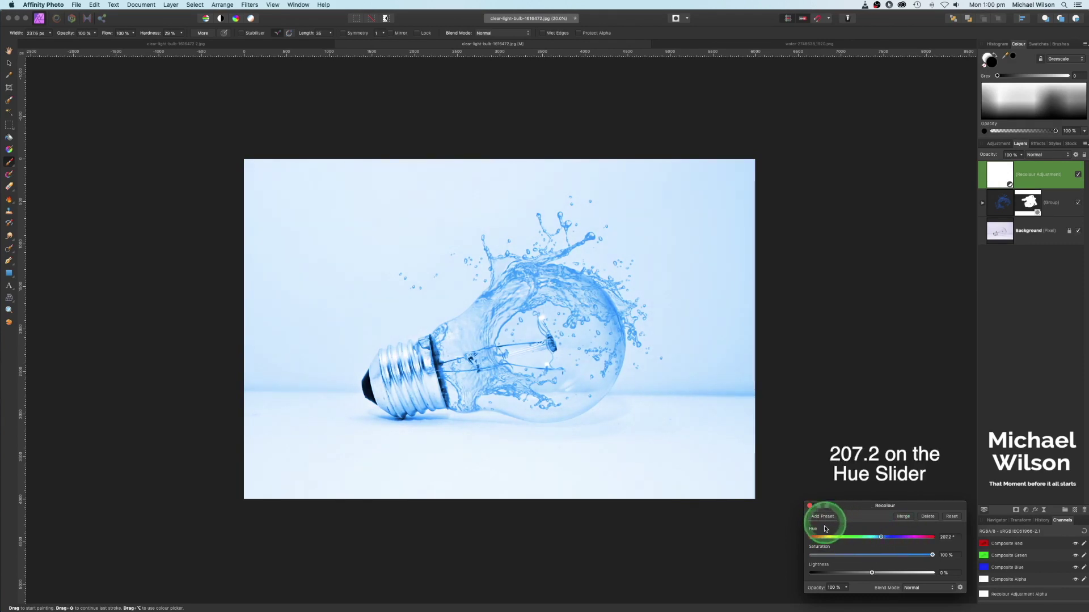
click(810, 506)
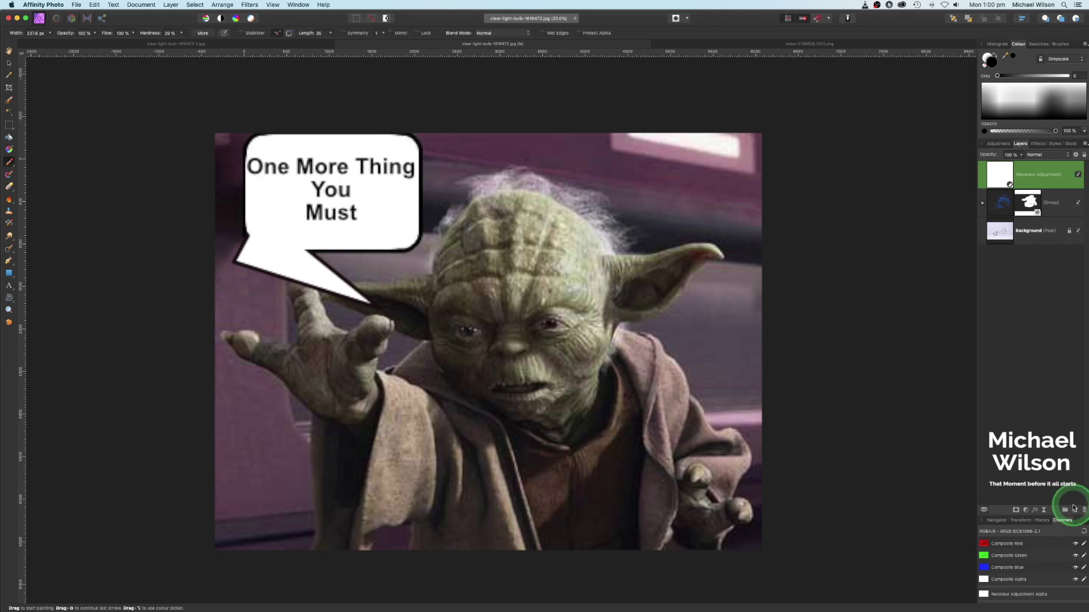
- Add a pixel layer, sample the bulb's blue, and set a smaller brush to 50% opacity, 50% flow, 0% hardness
click(1074, 510)
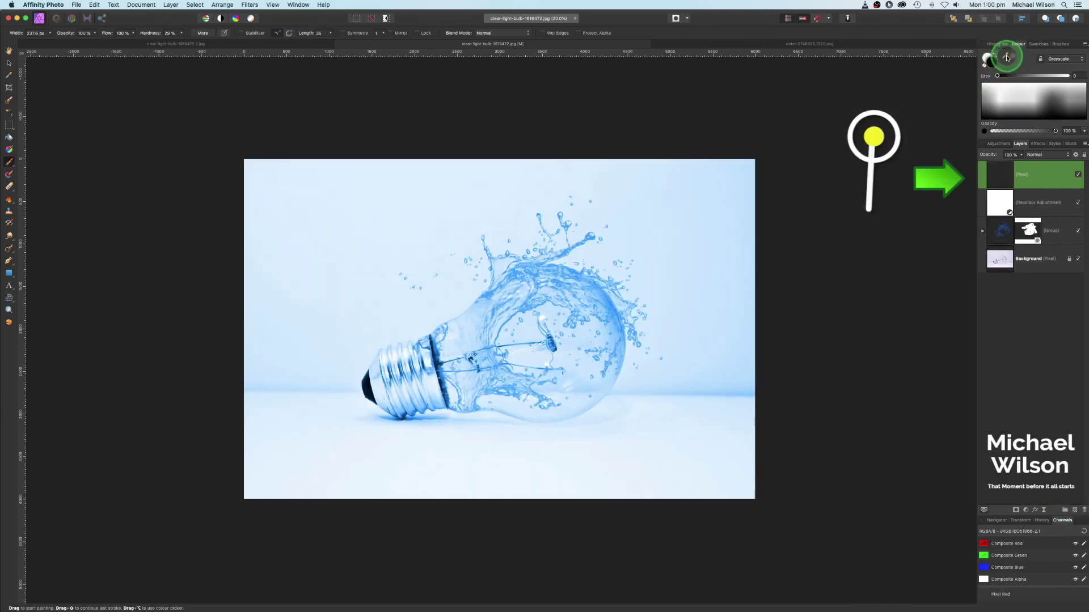
mouse_move(1007, 57)
mouse_down()
mouse_move(579, 287)
mouse_move(1015, 56)
mouse_up()
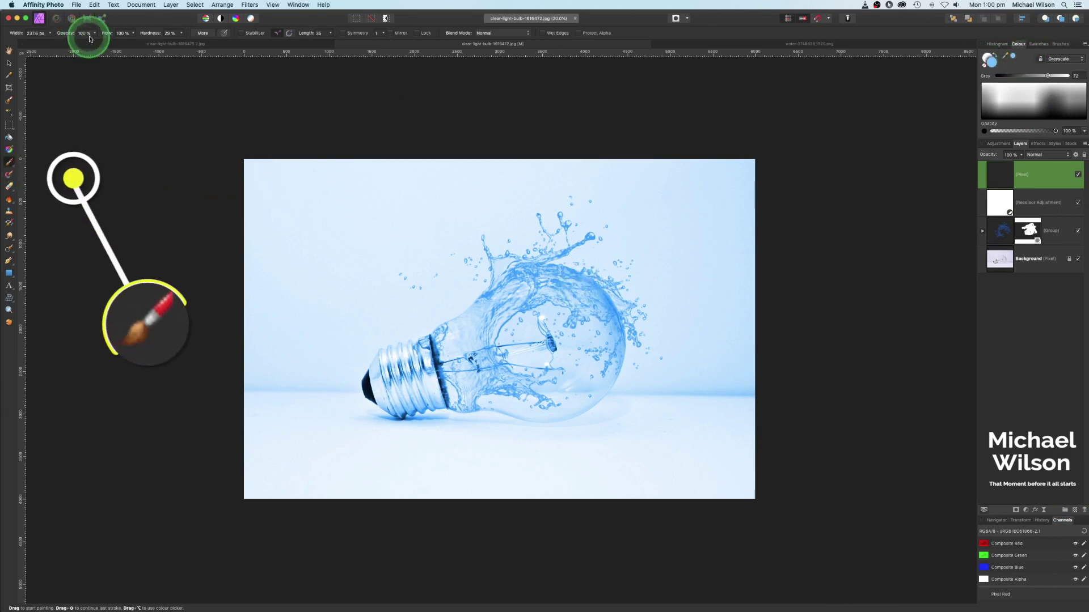
click(96, 33)
drag(97, 42, 59, 43)
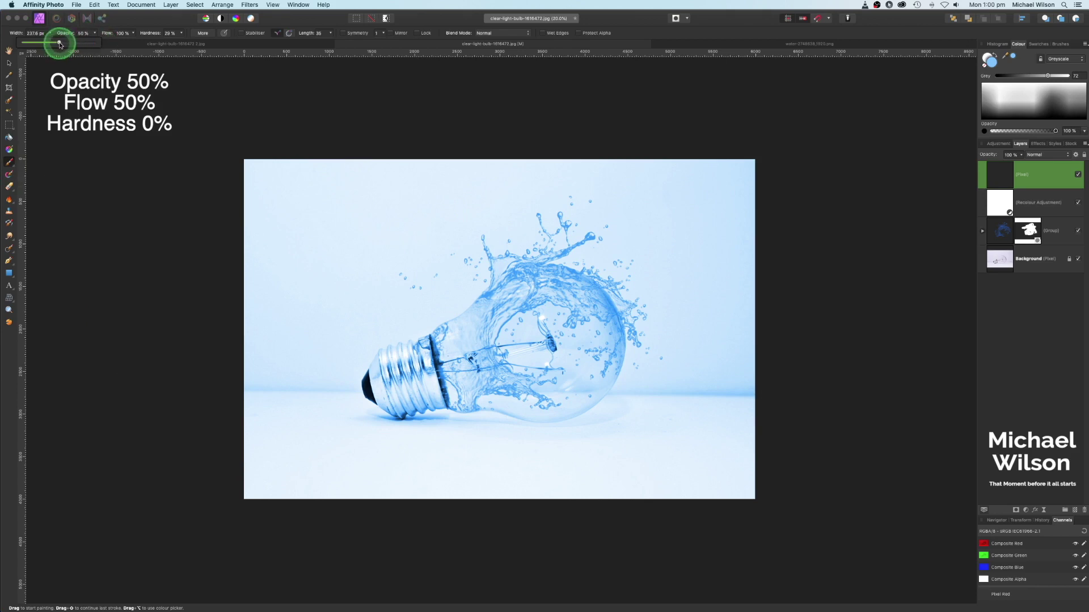
click(131, 33)
drag(139, 43, 106, 44)
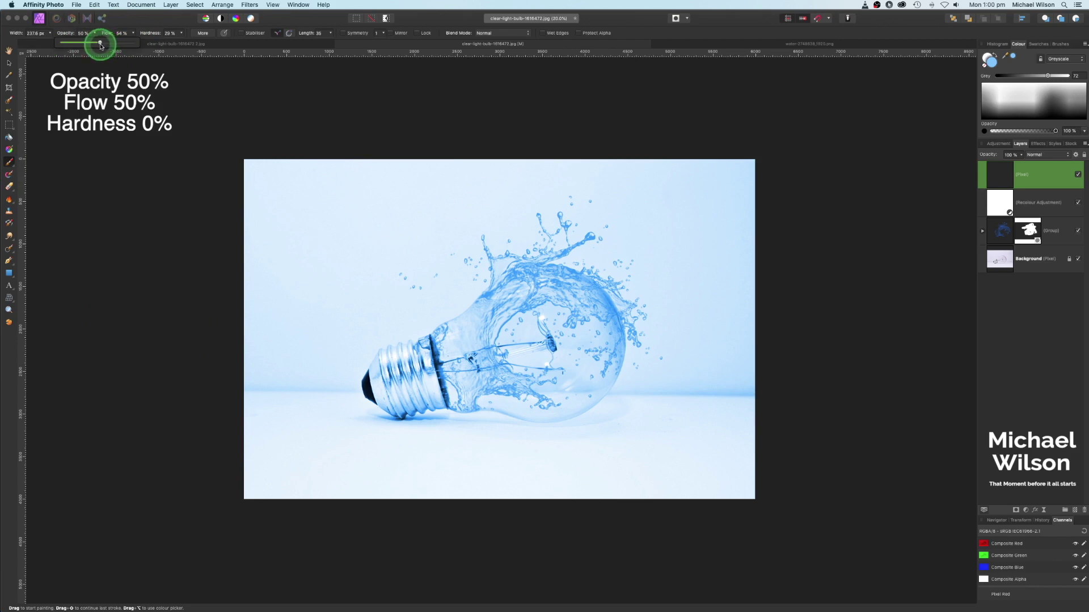
click(180, 33)
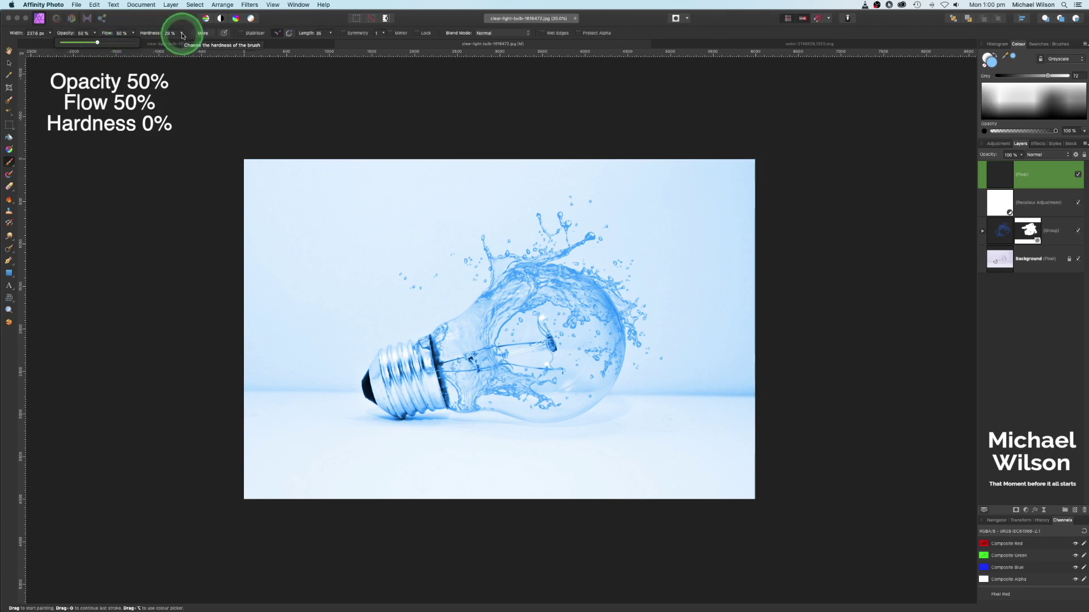
drag(178, 43, 157, 45)
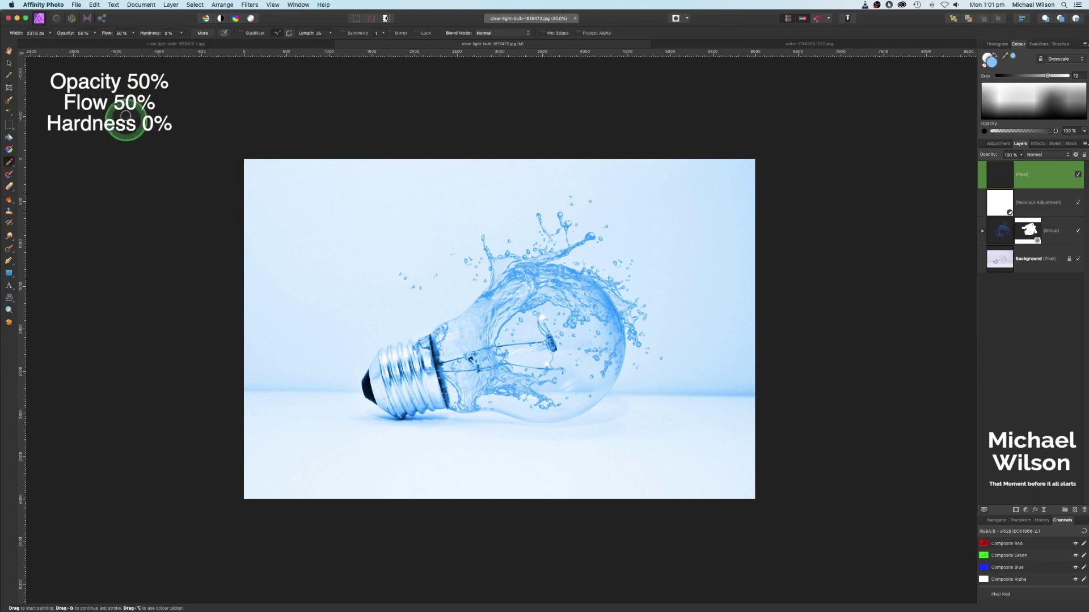
key(bracketleft)
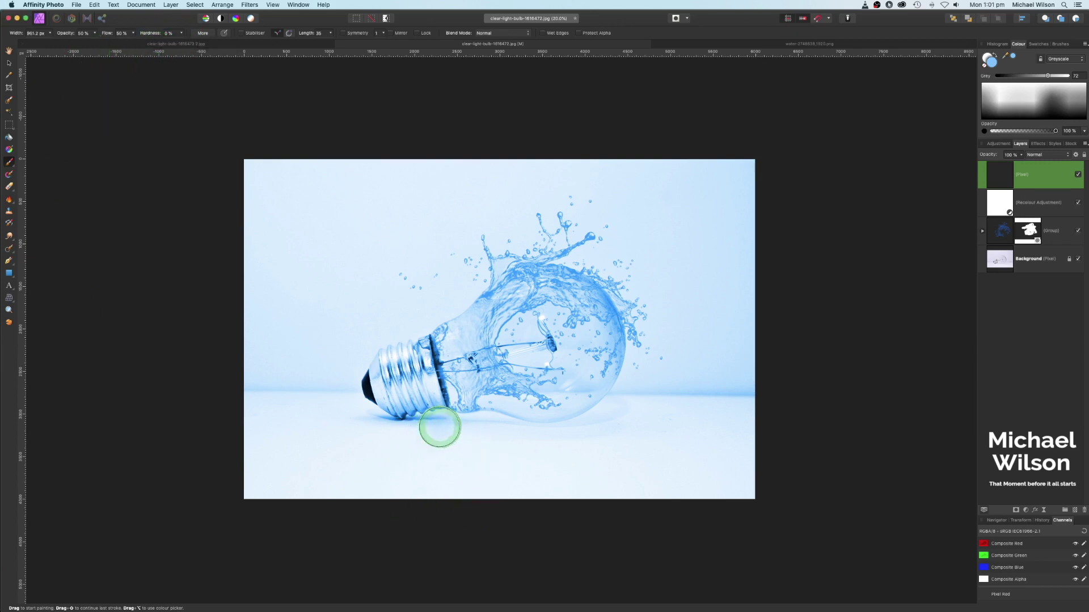
- Paint two soft blue strokes under the bulb and fade that layer to about half opacity
drag(401, 432, 553, 435)
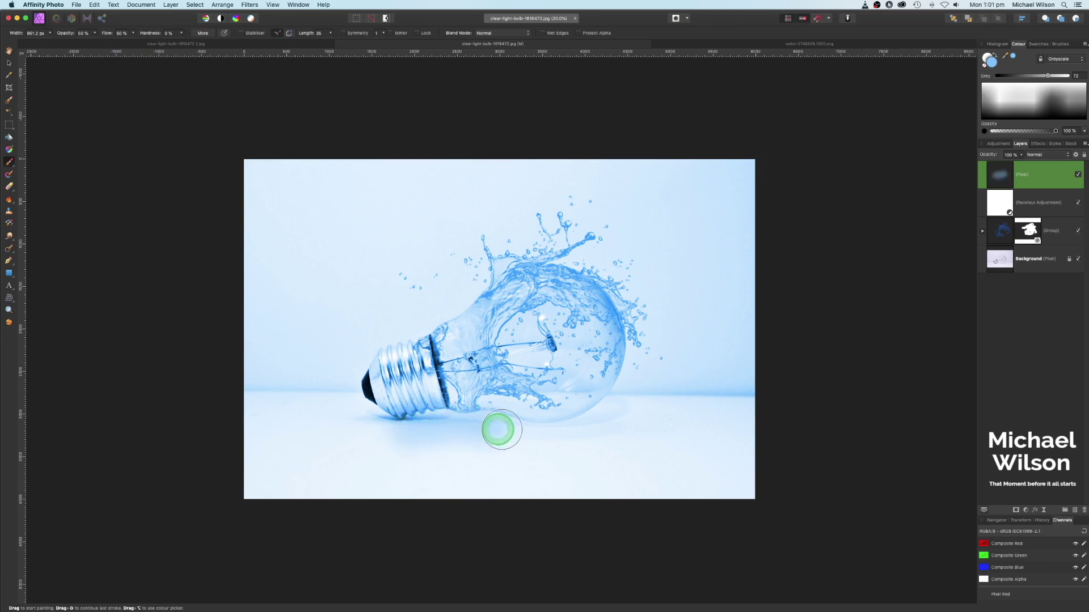
drag(399, 438, 642, 434)
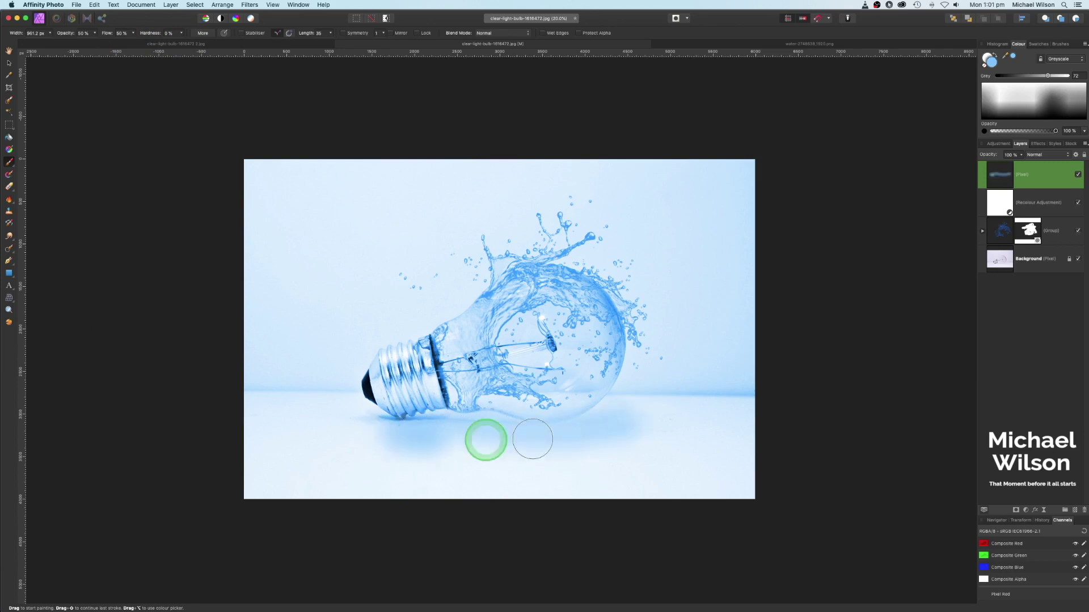
drag(1021, 159, 983, 164)
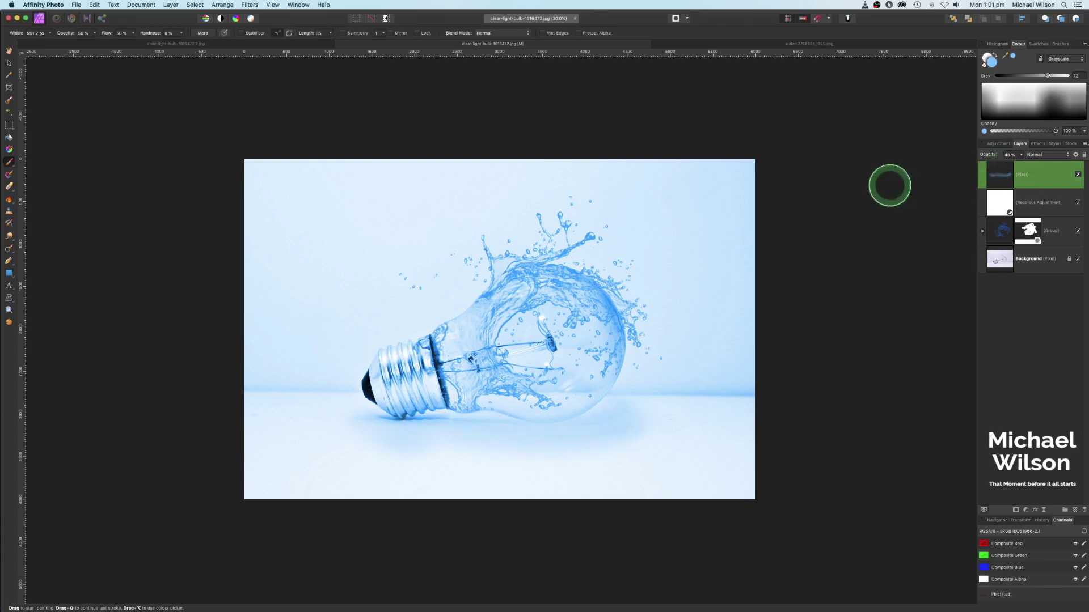